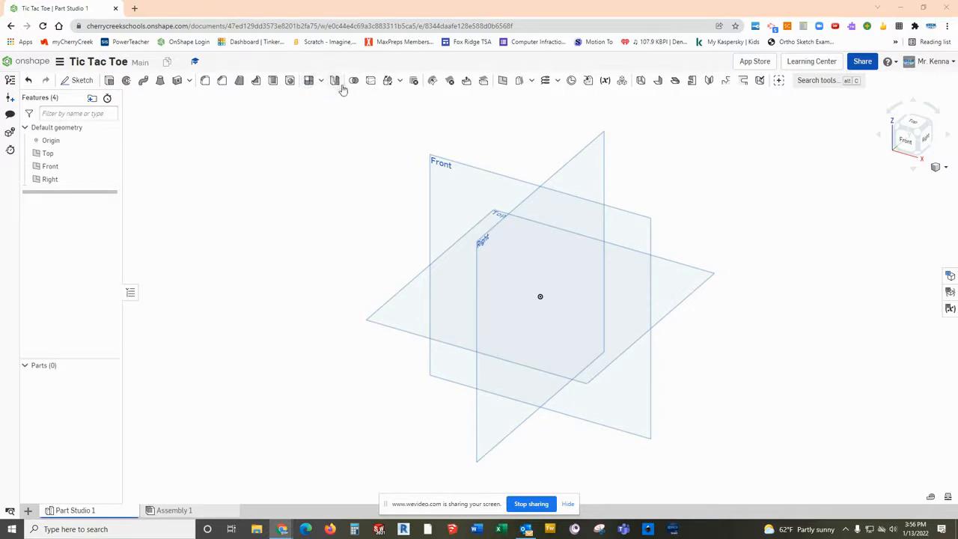
Start a new sketch on the Top plane, viewed from the top.
left_click(405, 309)
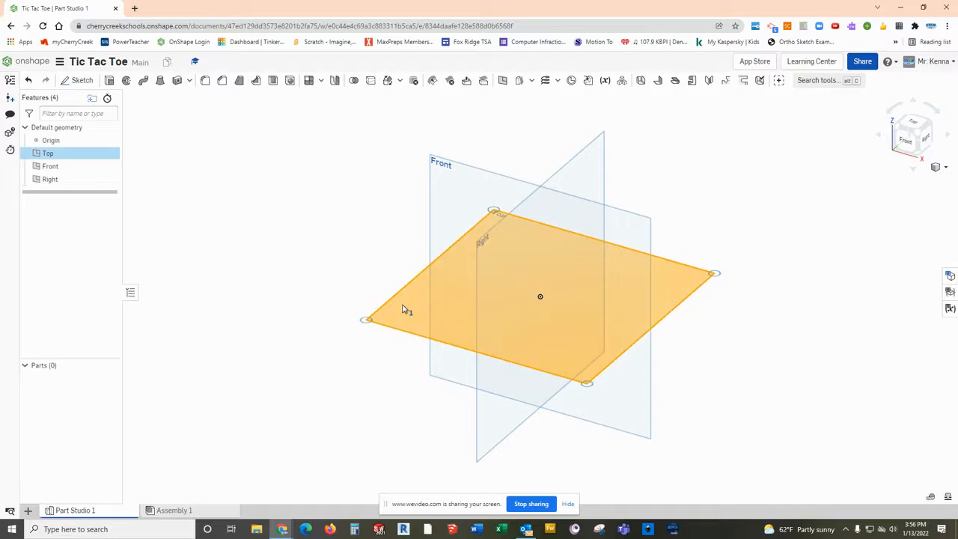
left_click(916, 122)
scroll(650, 312, "up", 1)
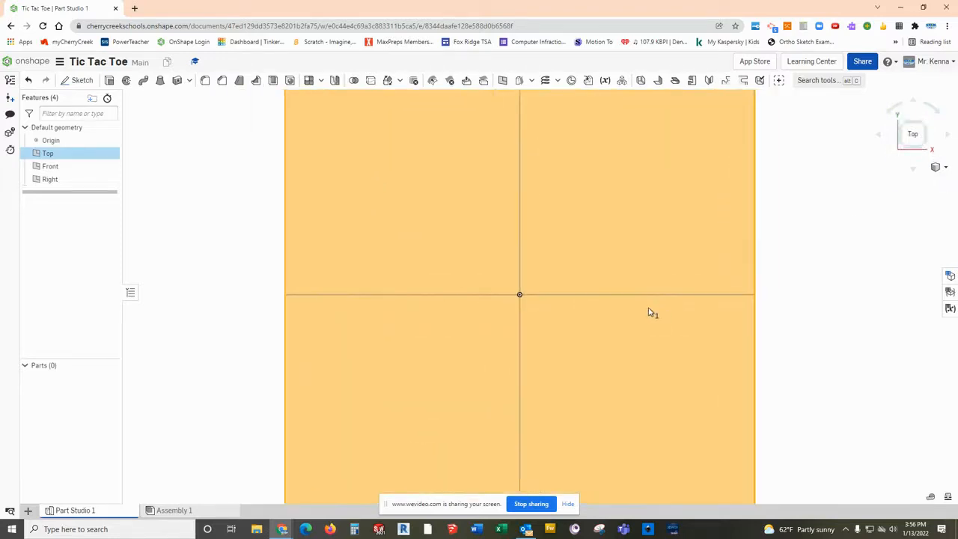
scroll(649, 312, "down", 3)
scroll(650, 313, "down", 2)
scroll(652, 314, "up", 2)
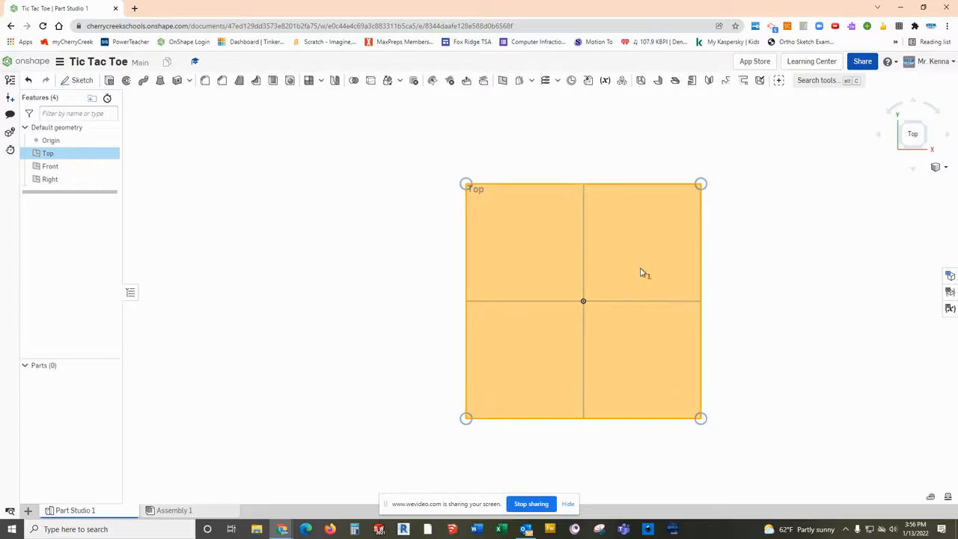
left_click(78, 81)
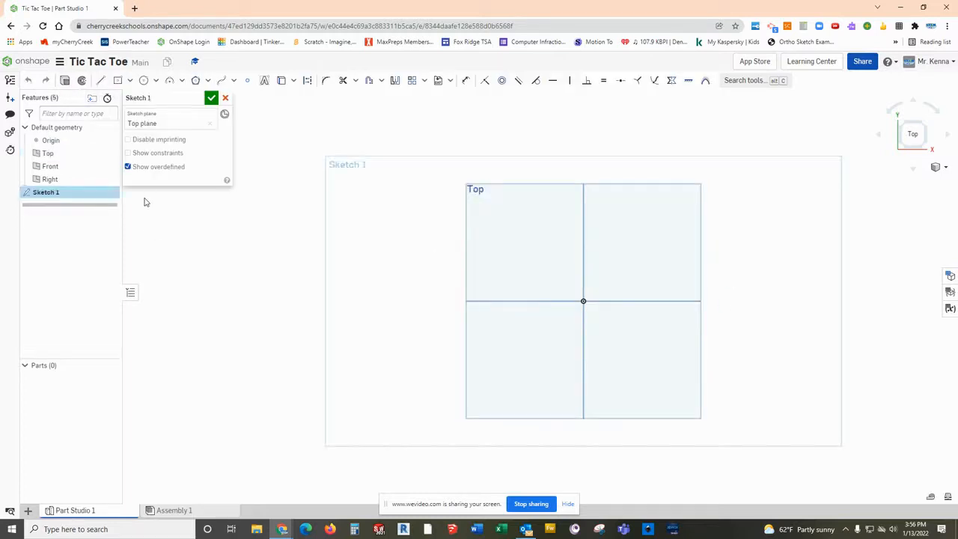
Sketch a center point rectangle about 205 mm wide and 193 mm high, centred on the origin.
left_click(130, 80)
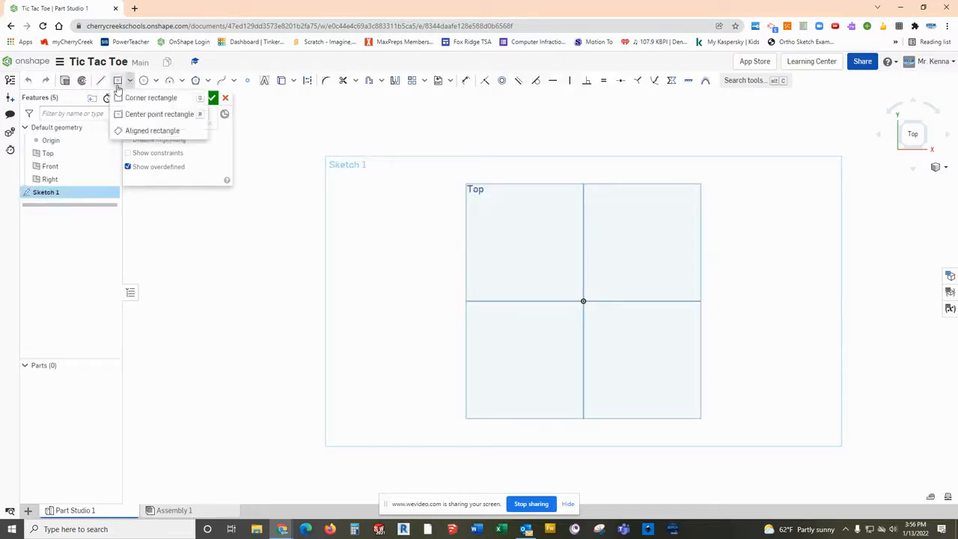
left_click(150, 117)
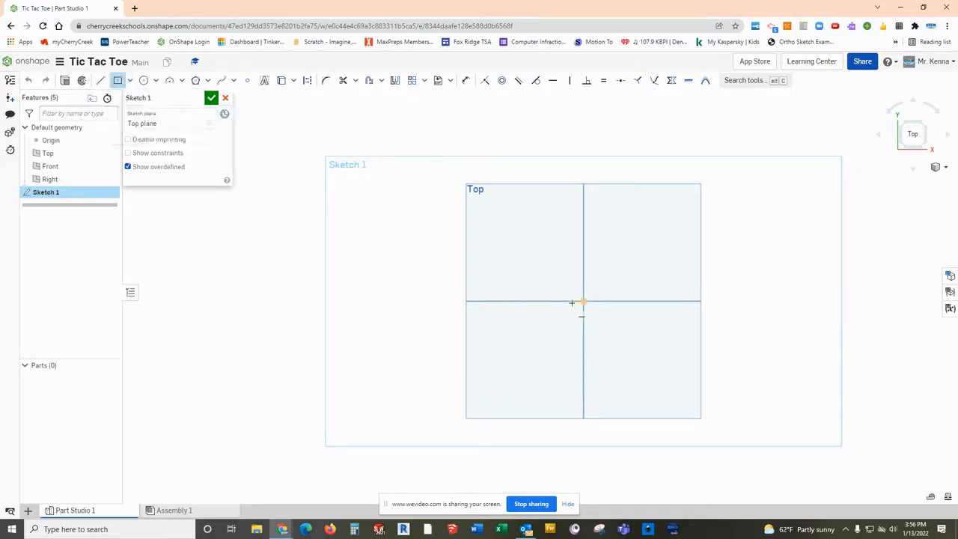
left_click(584, 301)
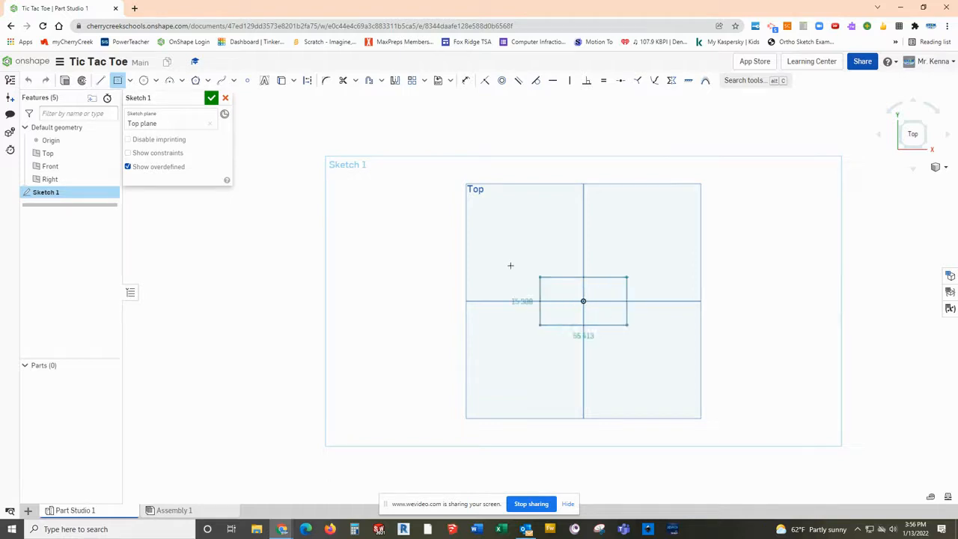
left_click(423, 151)
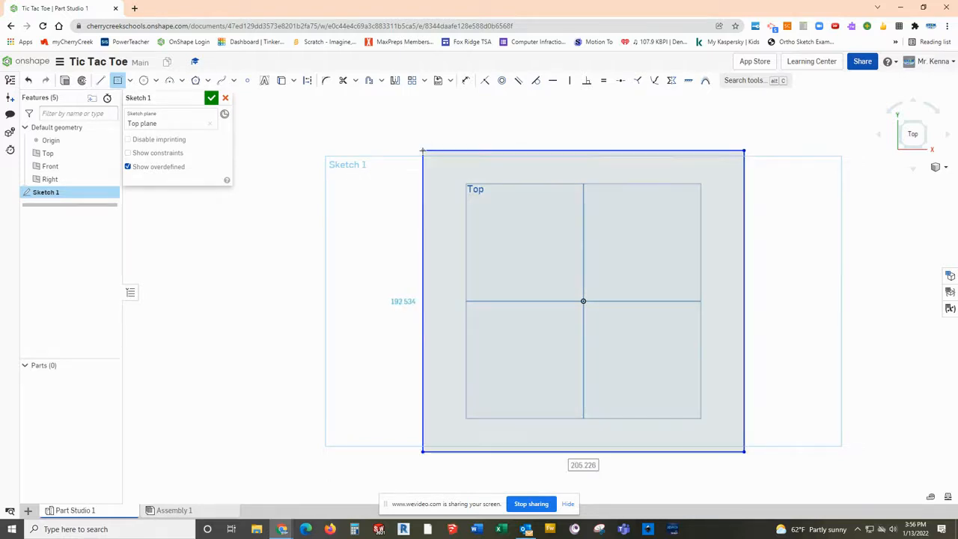
left_click(118, 80)
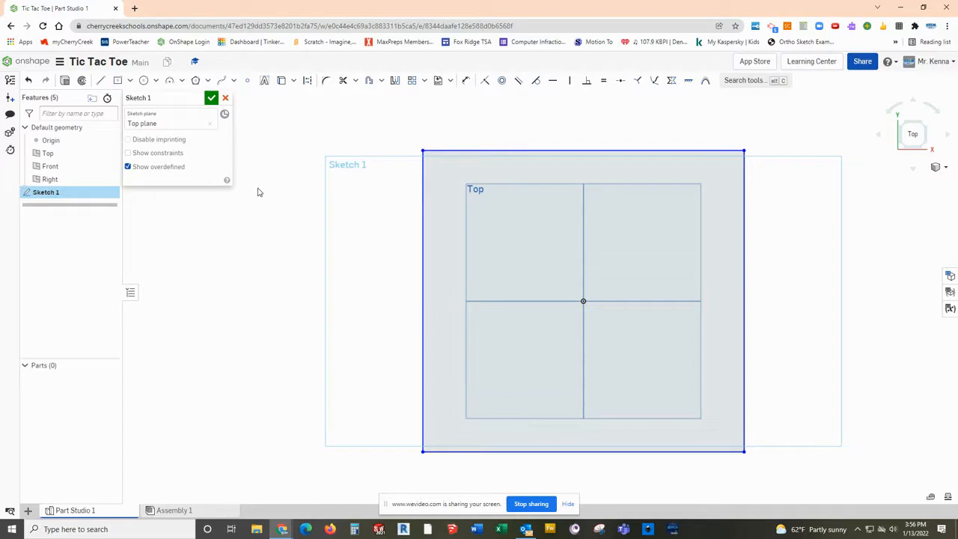
Apply an Equal constraint to all four sides of the rectangle to make it a square.
left_click(423, 271)
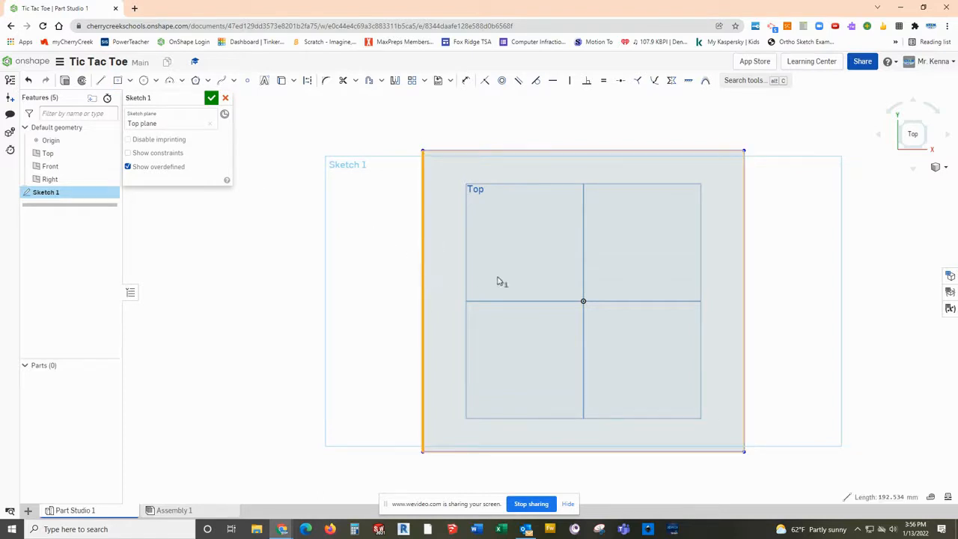
left_click(577, 152)
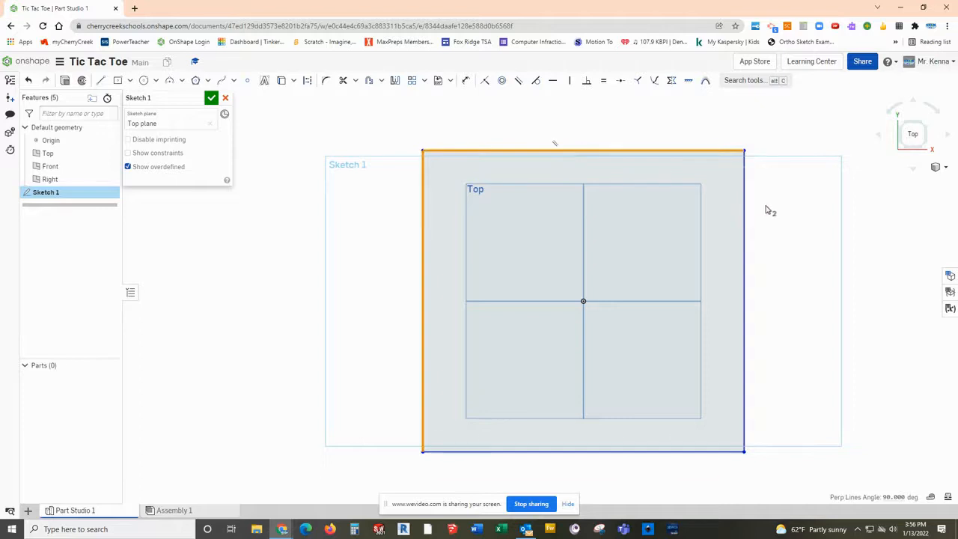
left_click(745, 209)
left_click(667, 452)
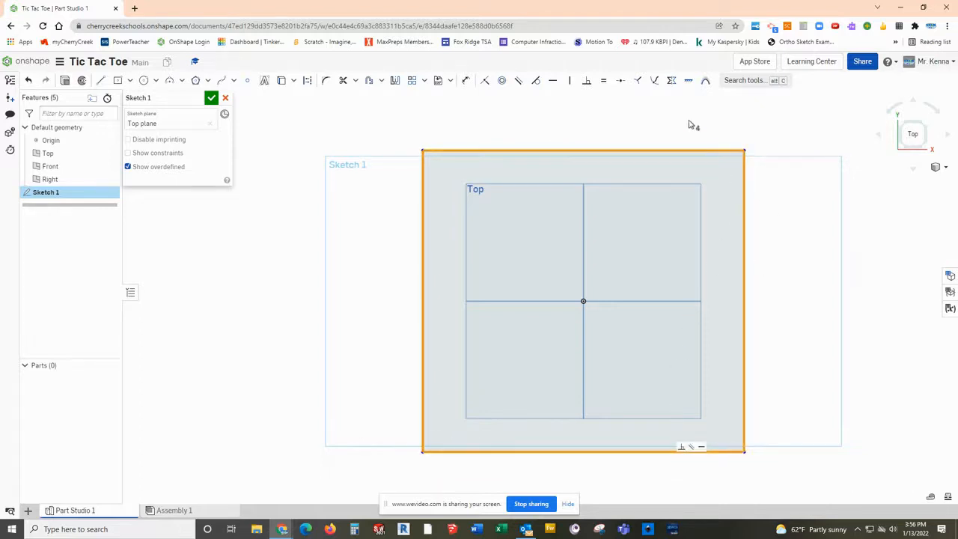
left_click(605, 80)
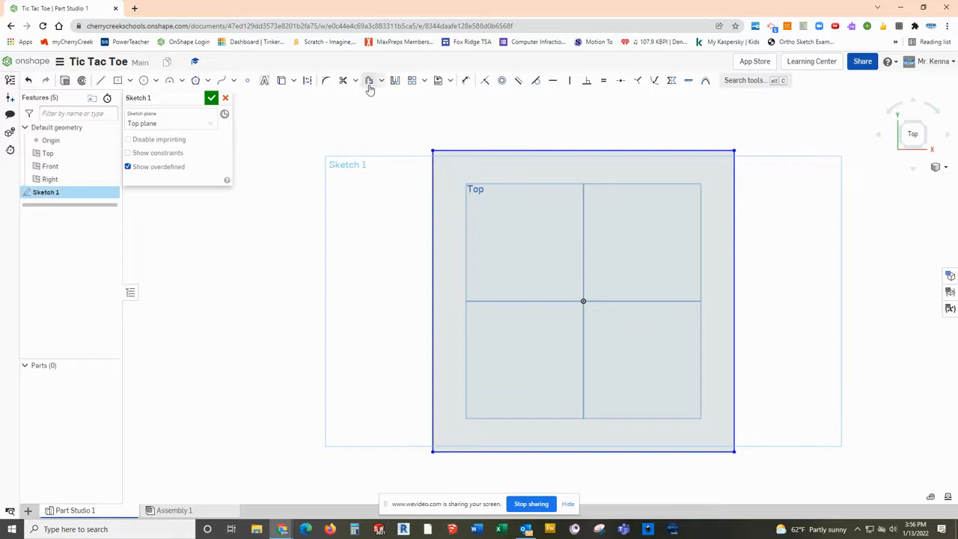
Dimension the square's left side to 200 mm.
left_click(466, 80)
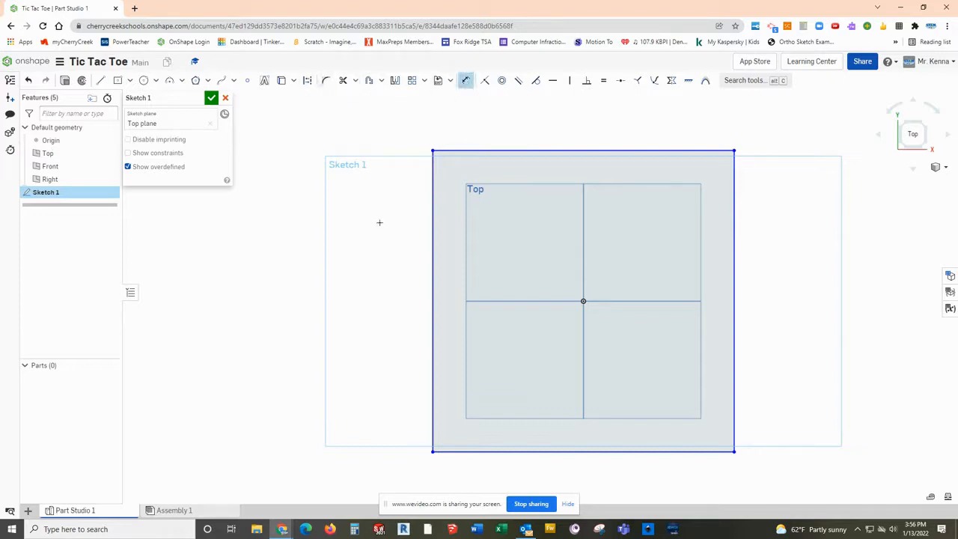
left_click(434, 265)
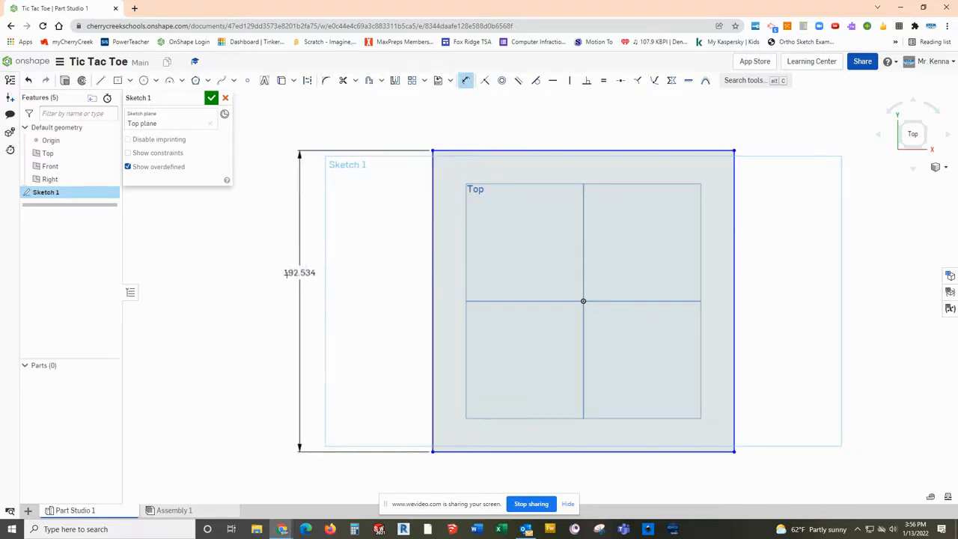
left_click(287, 275)
type("200")
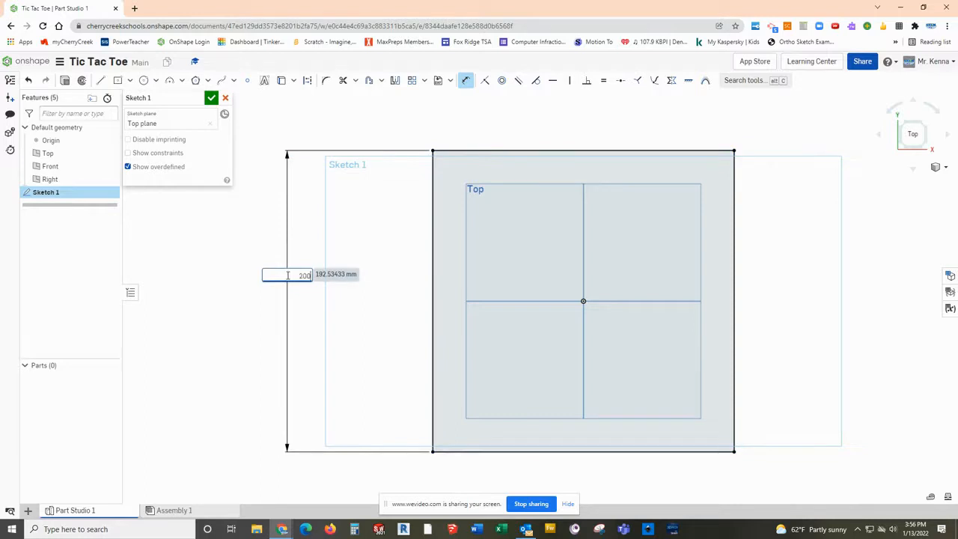
key("Return")
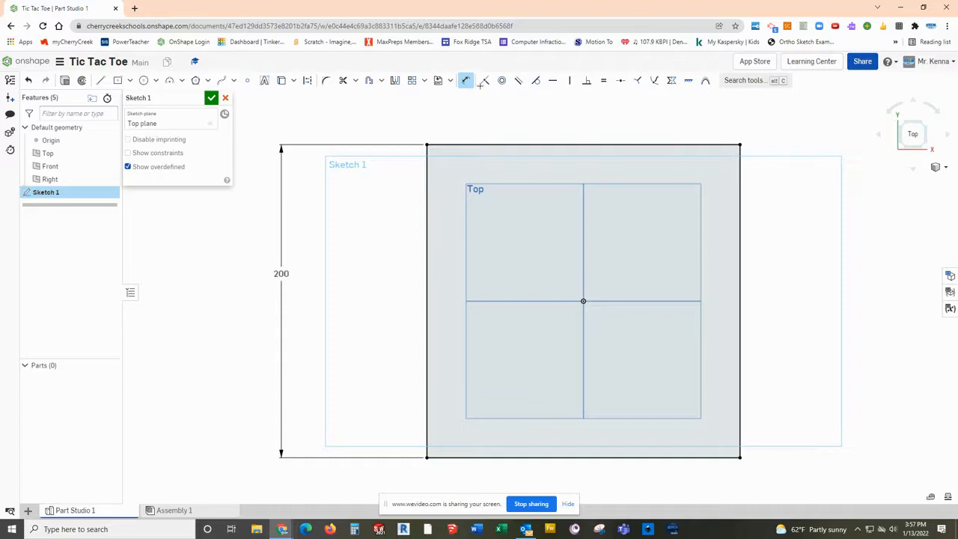
Fillet all four corners of the square with a 20 mm radius.
left_click(326, 82)
left_click(427, 144)
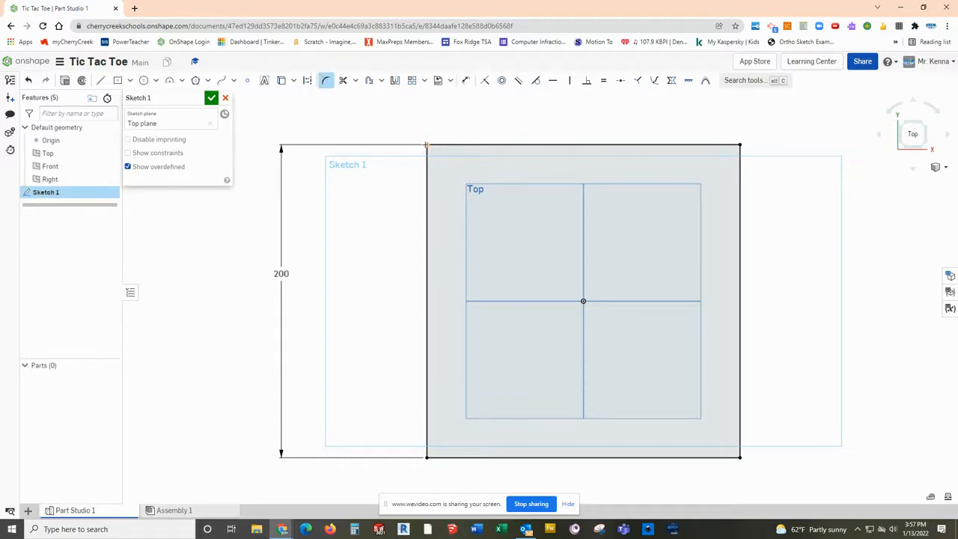
left_click(427, 457)
left_click(741, 457)
left_click(741, 145)
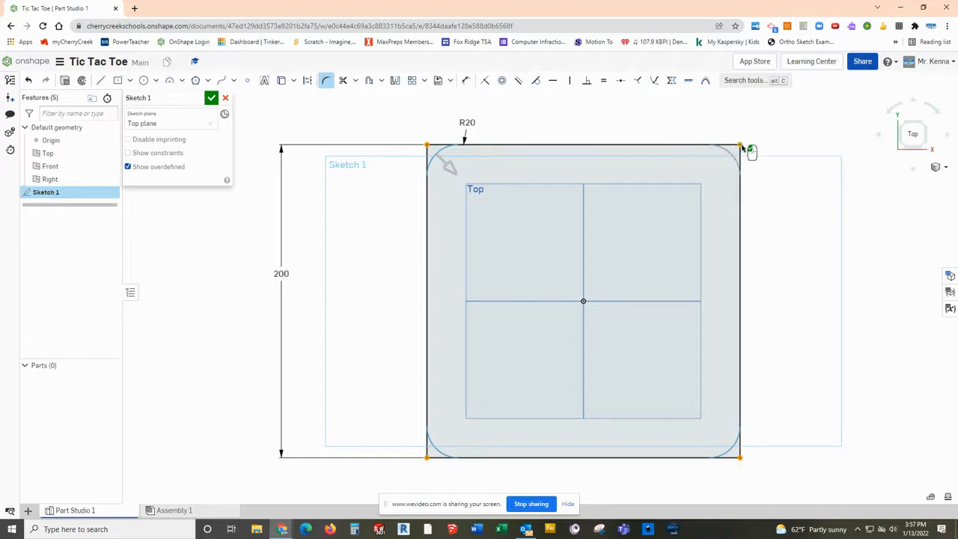
left_click(426, 145)
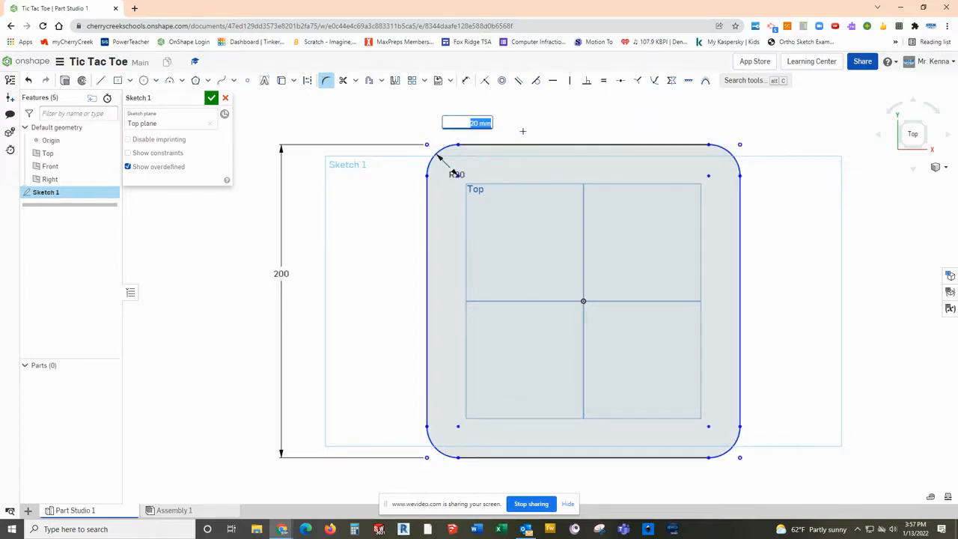
key("Return")
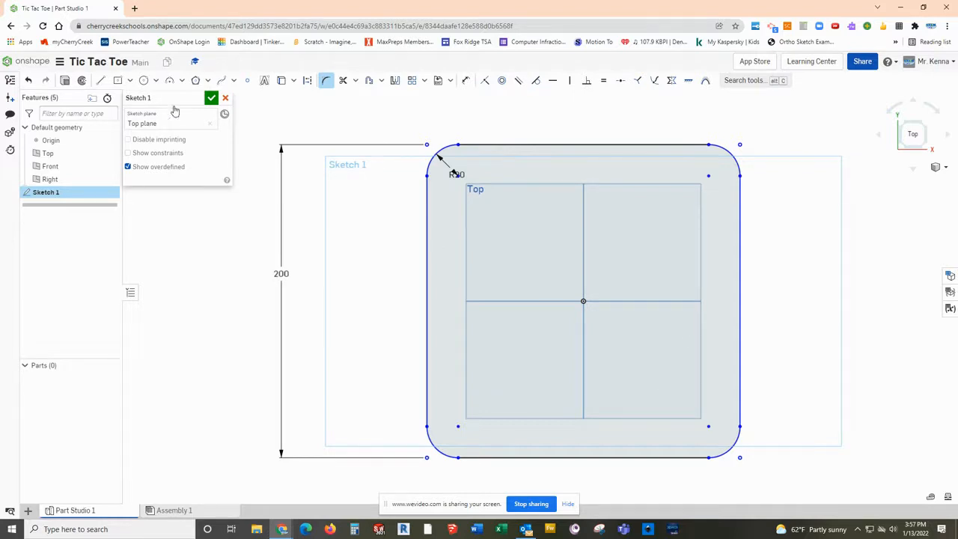
left_click(326, 81)
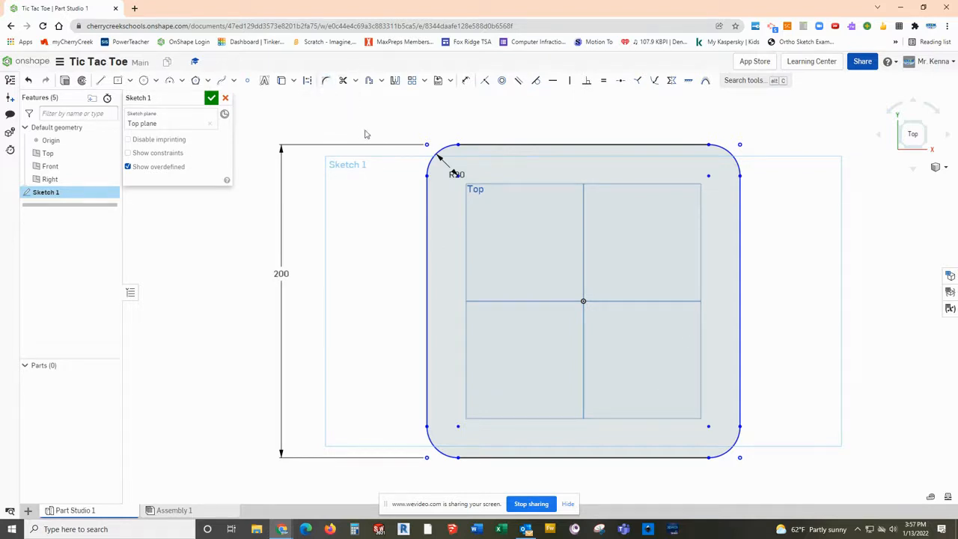
Apply an Equal constraint to the four corner fillet arcs.
left_click(436, 155)
left_click(734, 153)
right_click(738, 164)
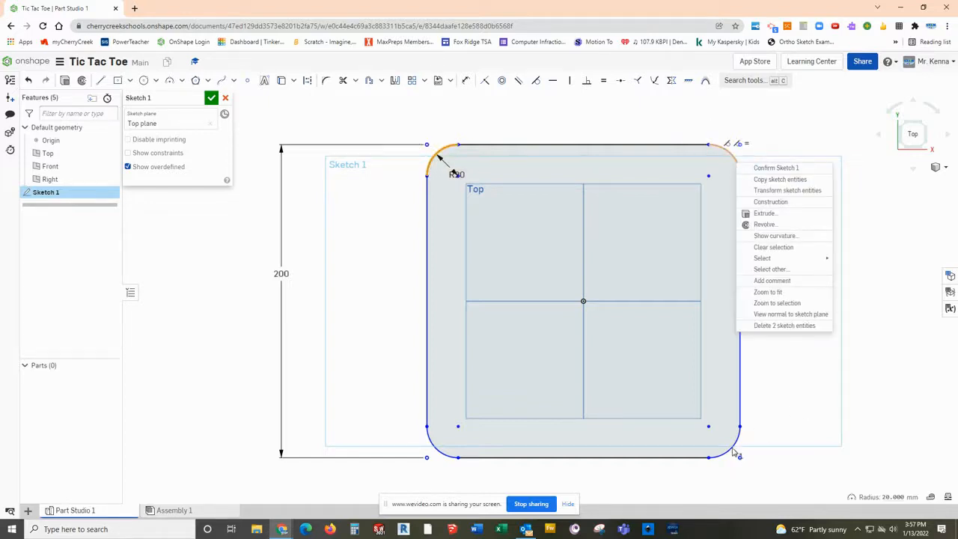
key("Escape")
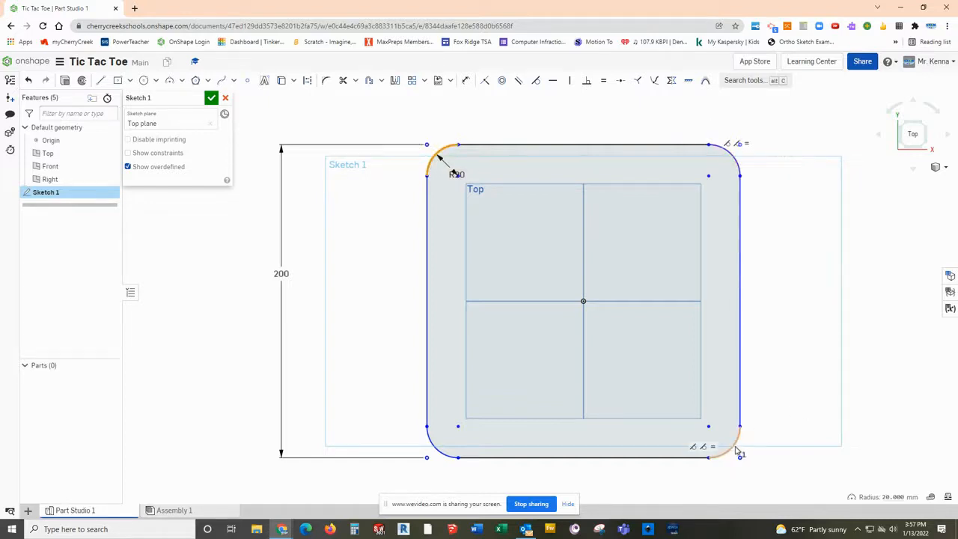
left_click(734, 159)
left_click(735, 446)
left_click(441, 457)
left_click(439, 452)
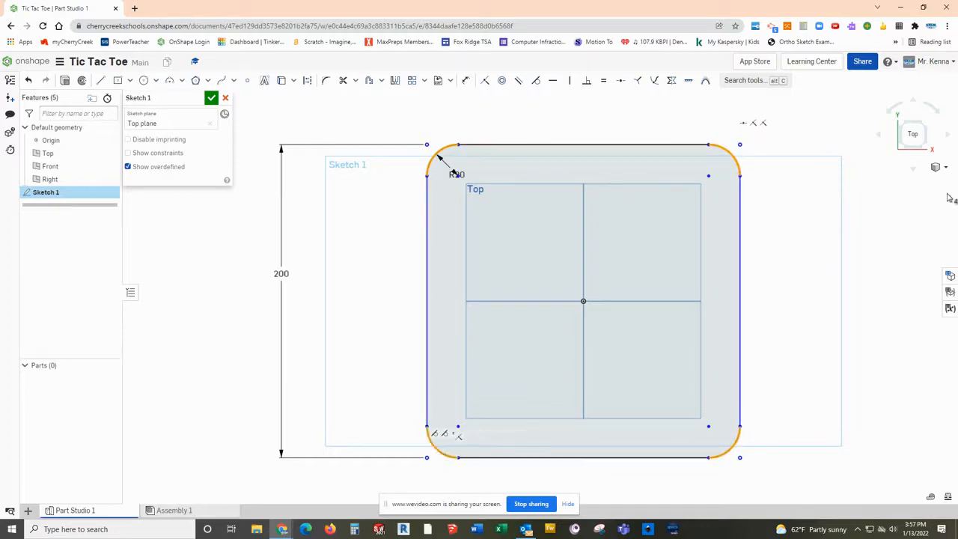
left_click(604, 82)
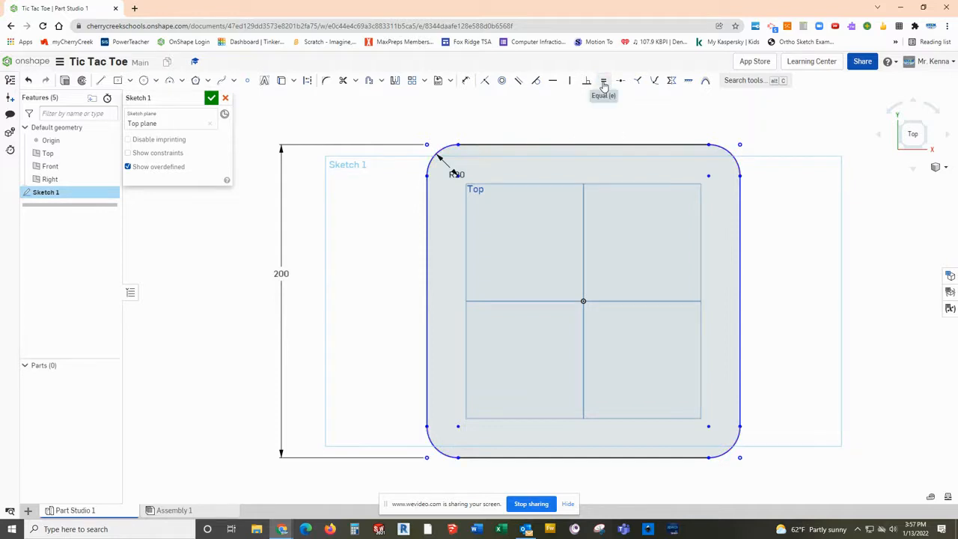
Apply an Equal constraint to the four straight sides of the rounded square and finish the sketch.
left_click(580, 145)
left_click(427, 284)
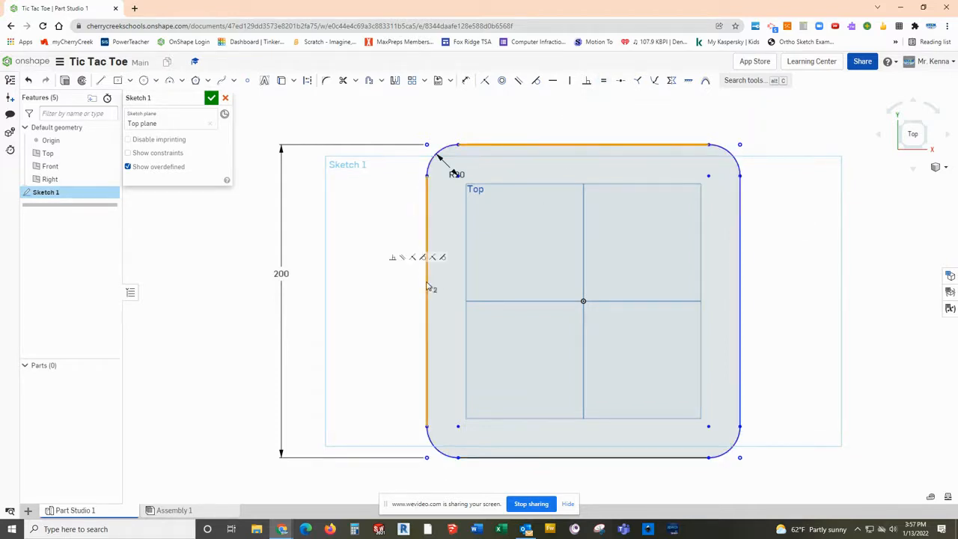
left_click(591, 458)
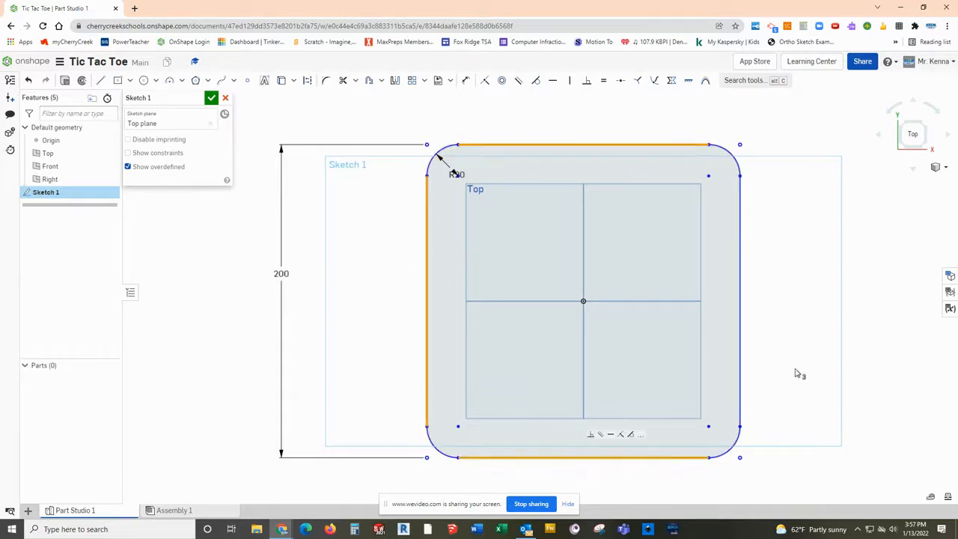
left_click(741, 316)
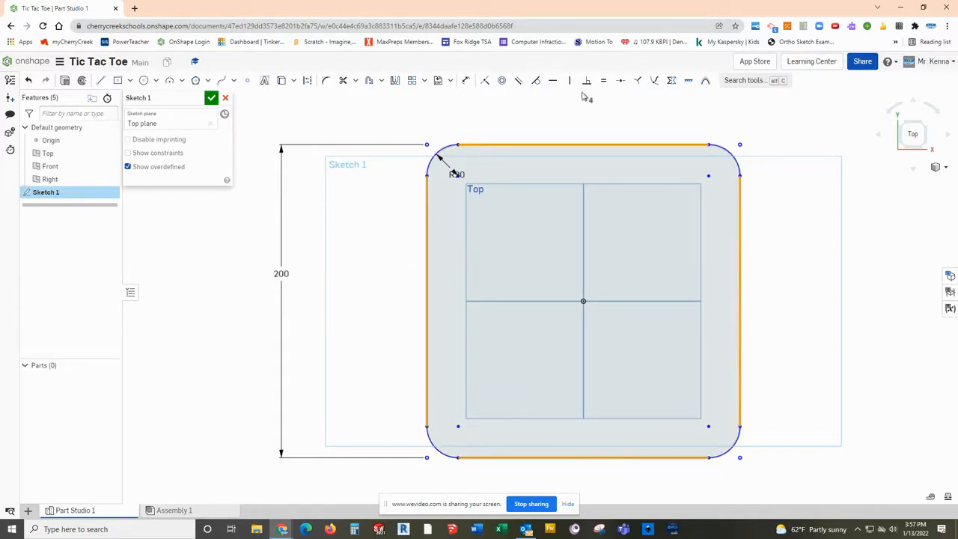
left_click(604, 82)
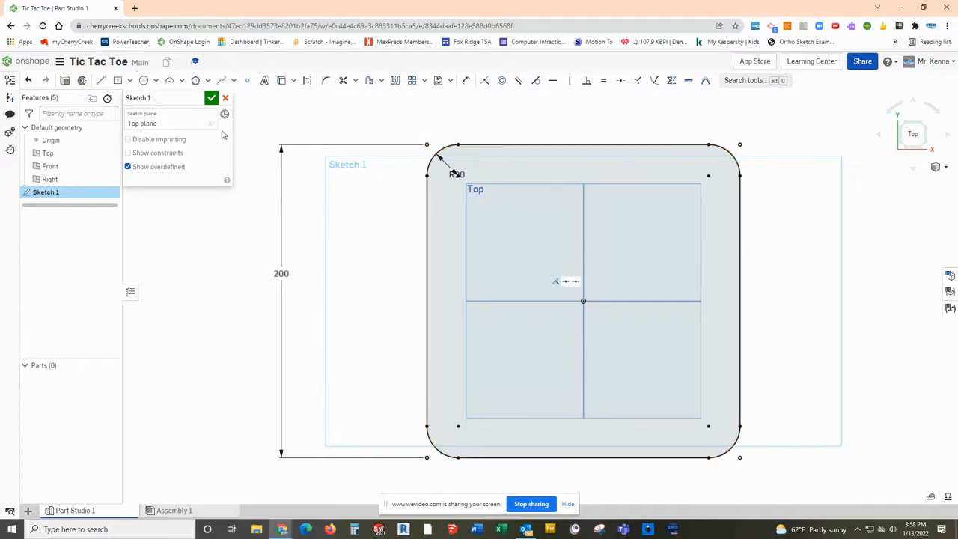
left_click(211, 99)
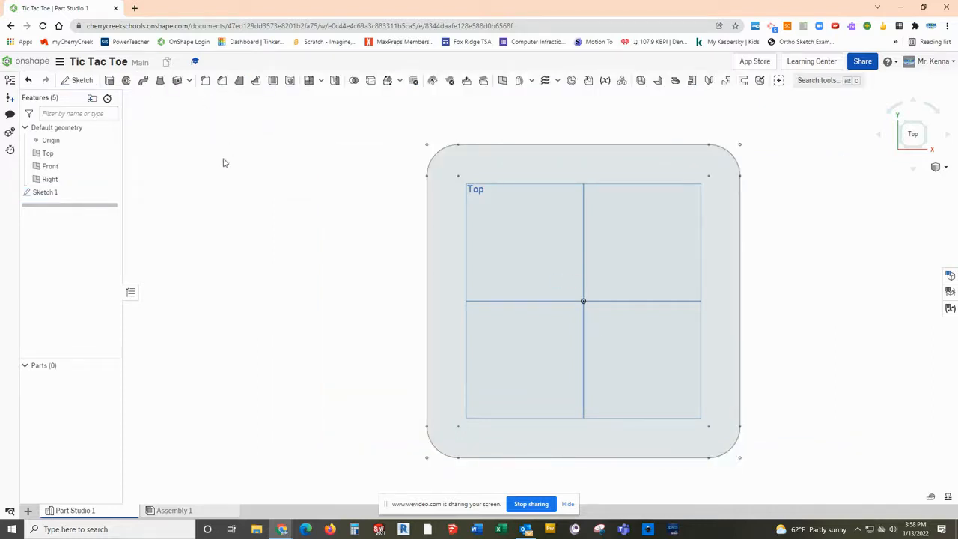
Extrude the rounded square sketch as a new solid to a depth of 25 mm and name the feature Base.
left_click(928, 144)
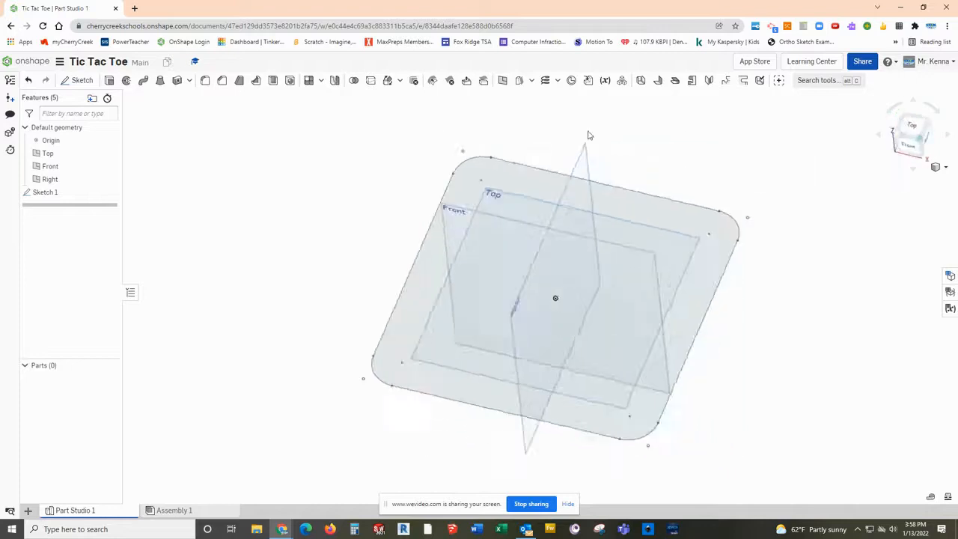
left_click(110, 81)
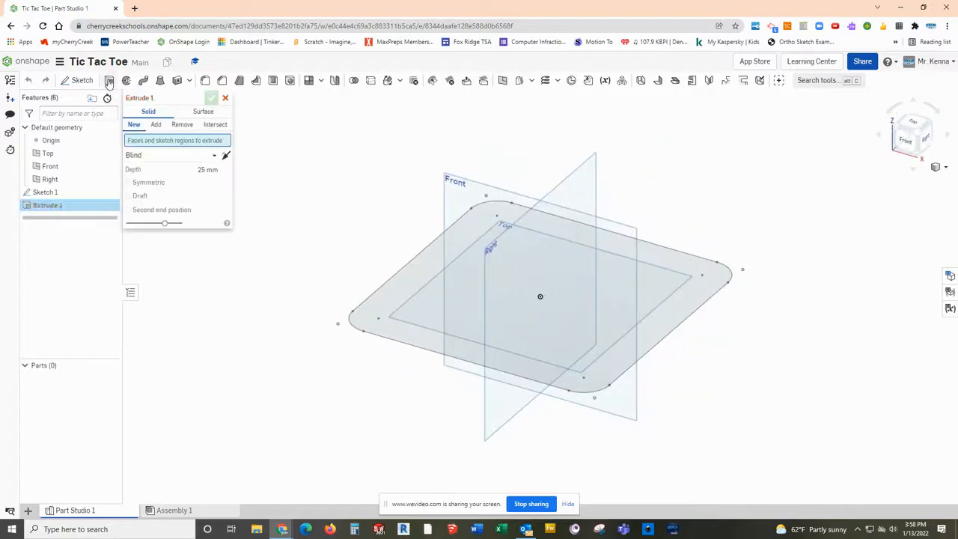
left_click(49, 193)
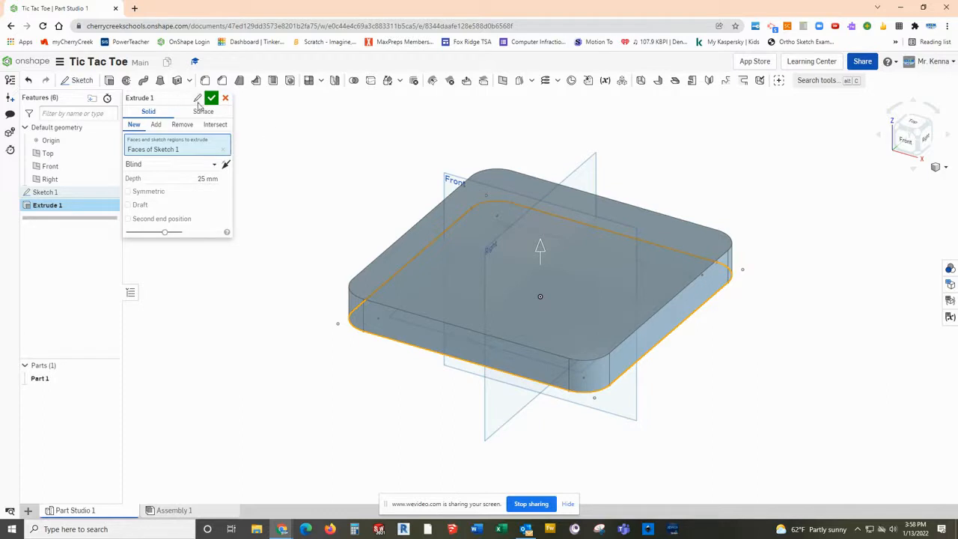
left_click(197, 100)
type("B")
key("Return")
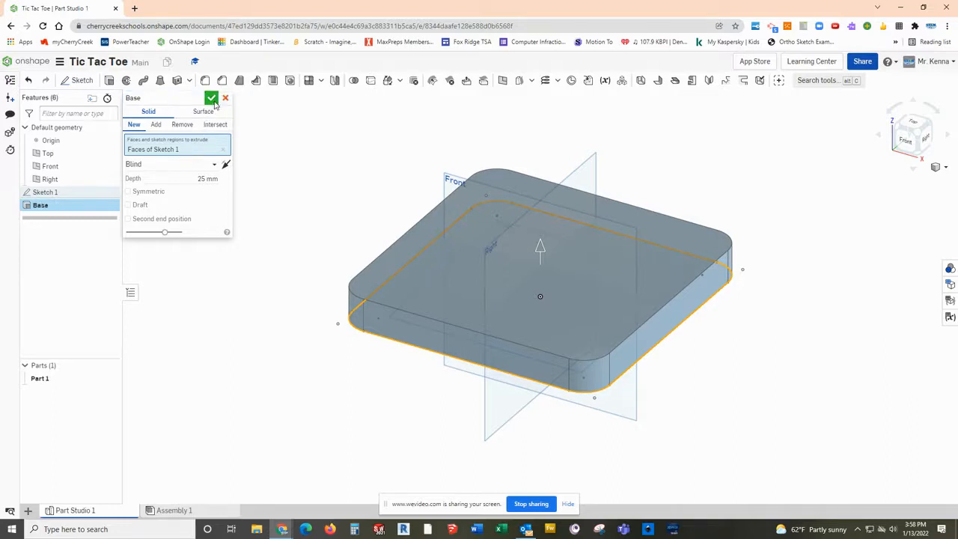
left_click(212, 99)
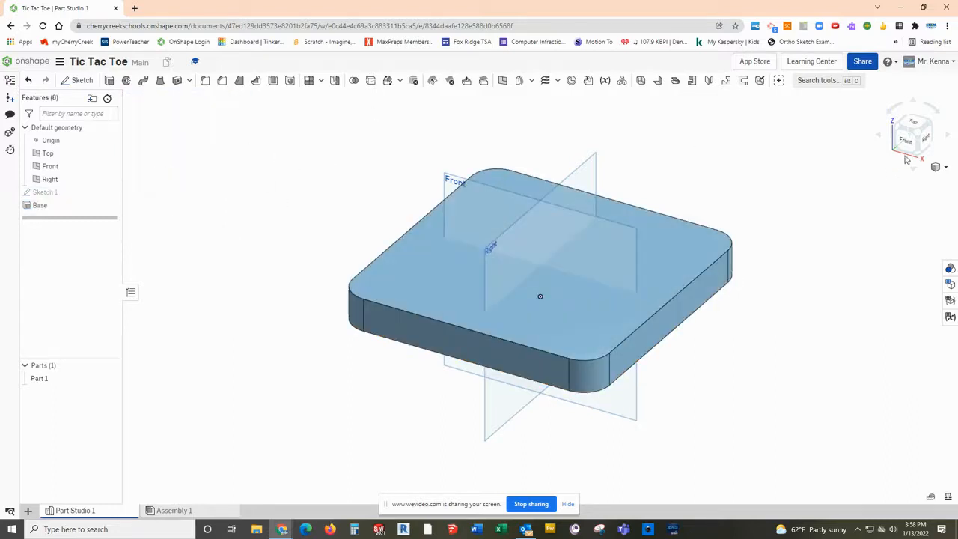
Sketch a narrow vertical center-point rectangle about 151 mm tall on the base's top face, left of and level with the origin.
left_click(912, 122)
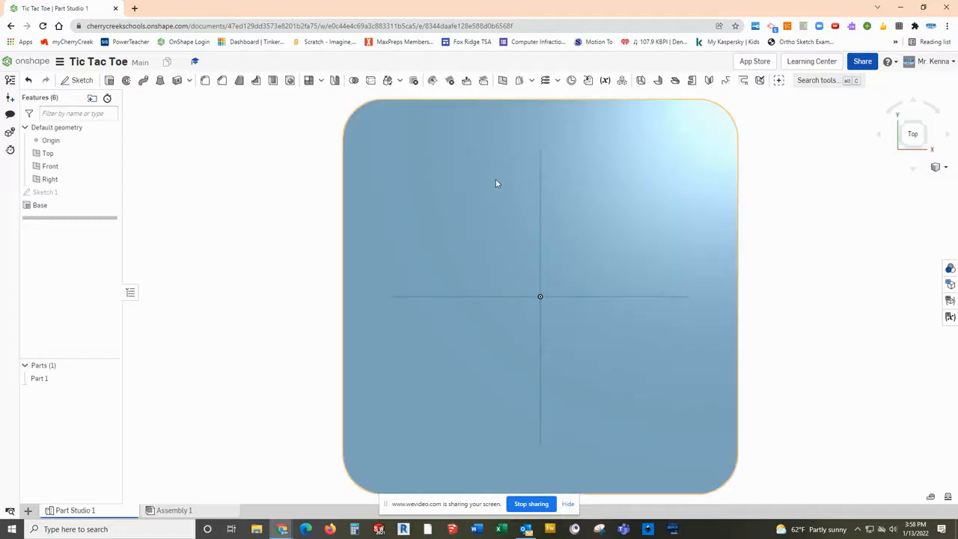
left_click(479, 181)
left_click(83, 80)
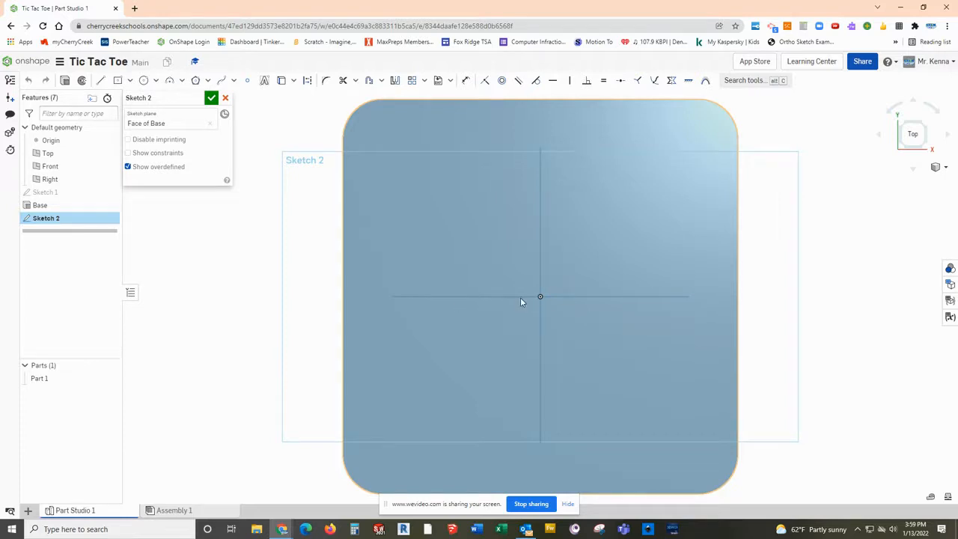
left_click(118, 80)
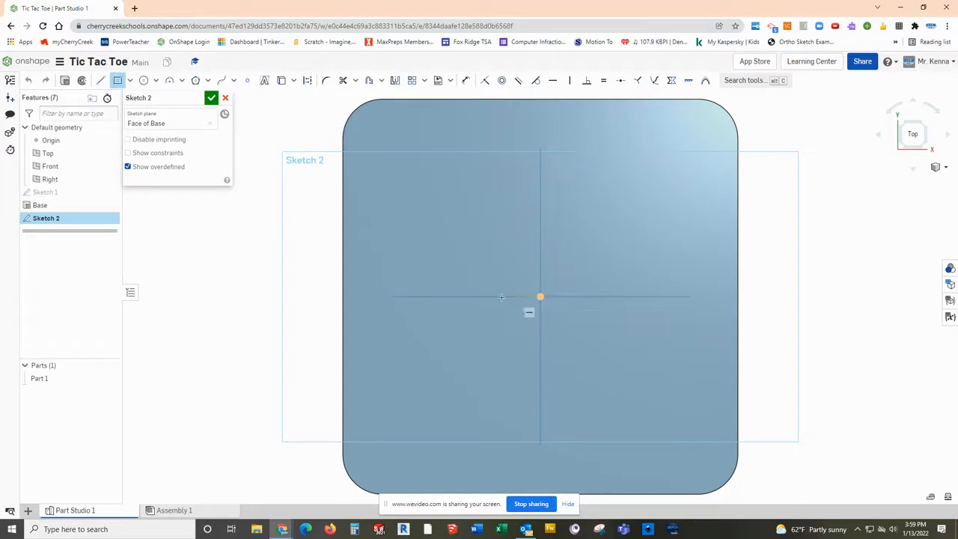
left_click(458, 297)
left_click(468, 147)
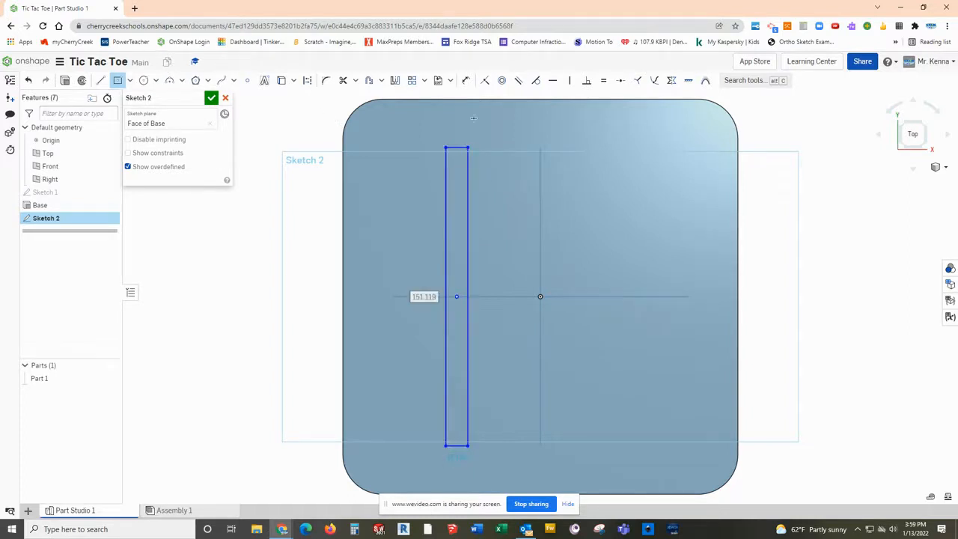
Dimension the distance from the vertical rectangle's right side to the origin as 25 mm.
left_click(466, 80)
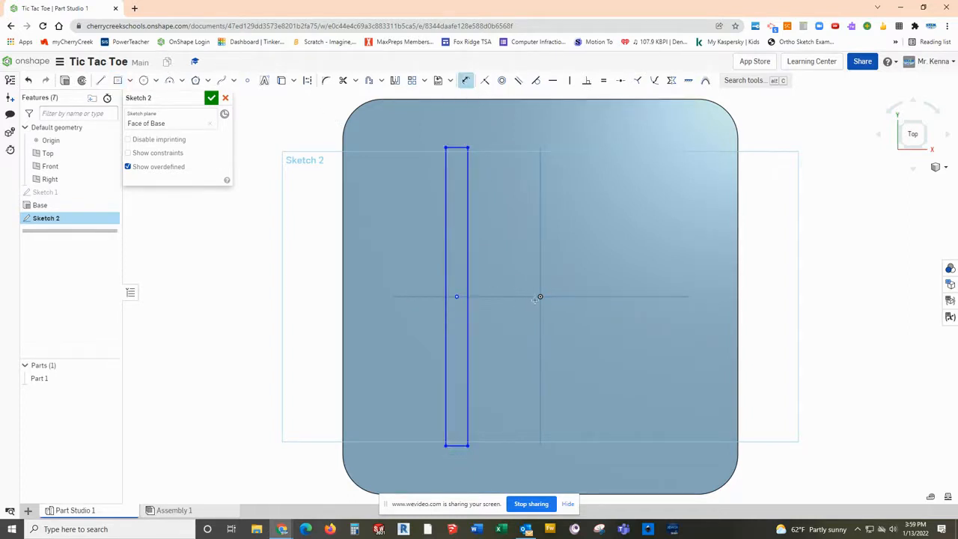
left_click(468, 255)
left_click(540, 297)
left_click(511, 253)
type("25")
key("Return")
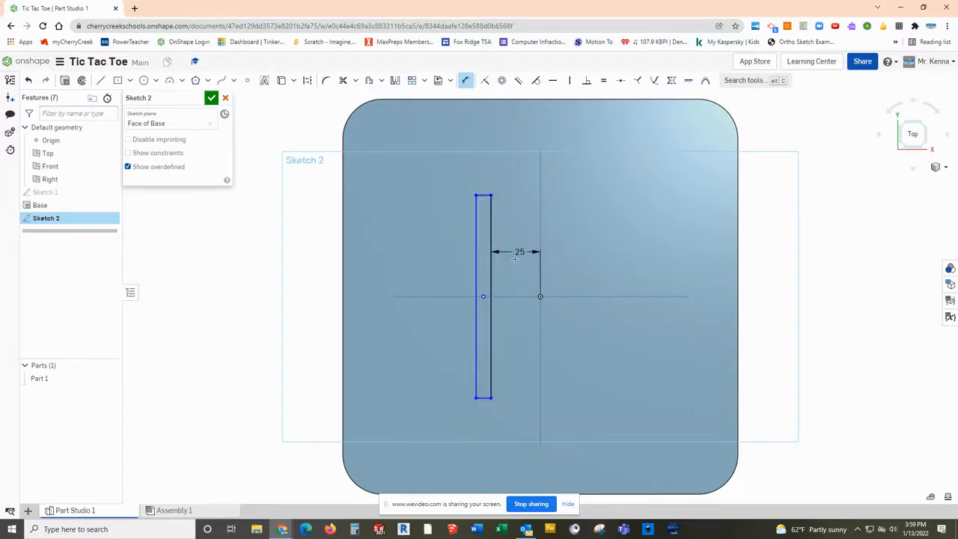
Dimension the vertical rectangle's long side to 160 mm.
left_click(476, 244)
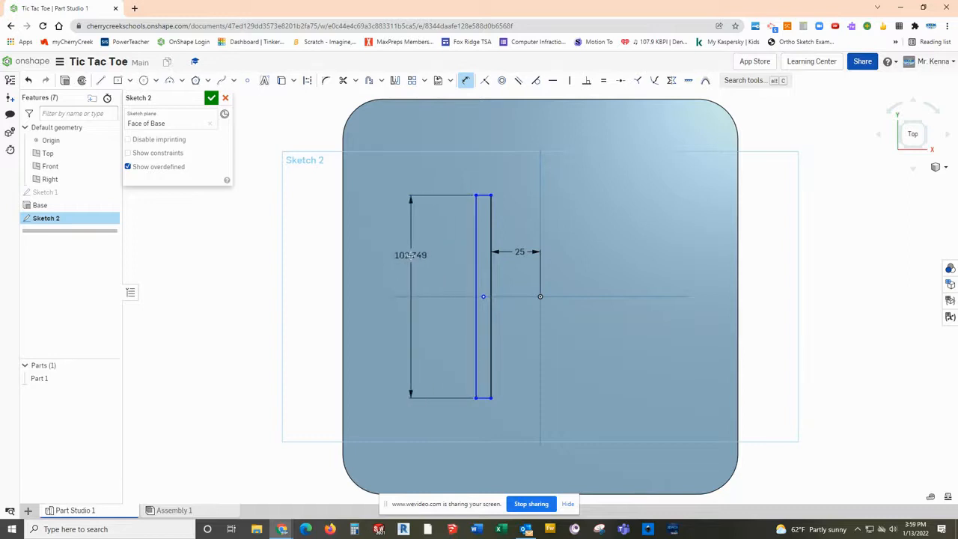
left_click(411, 256)
type("180")
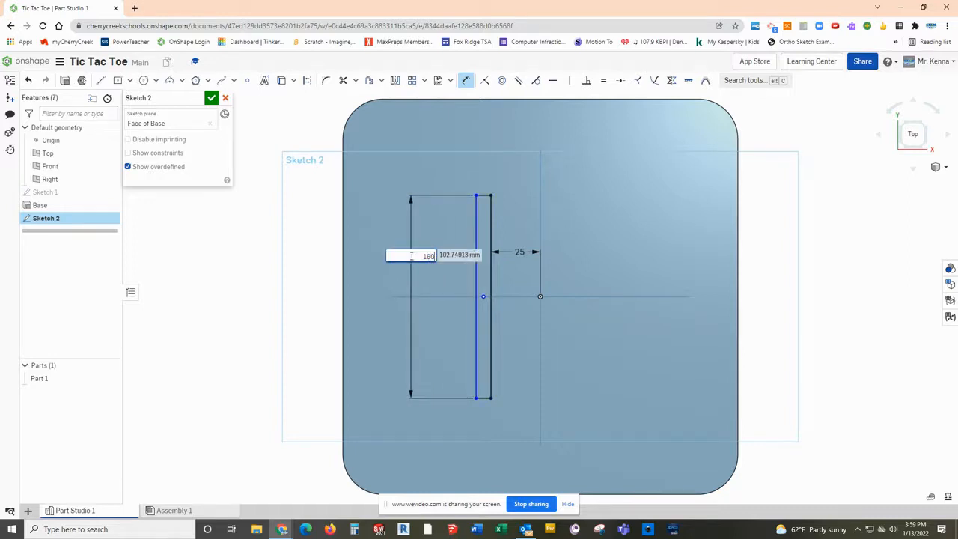
key("Return")
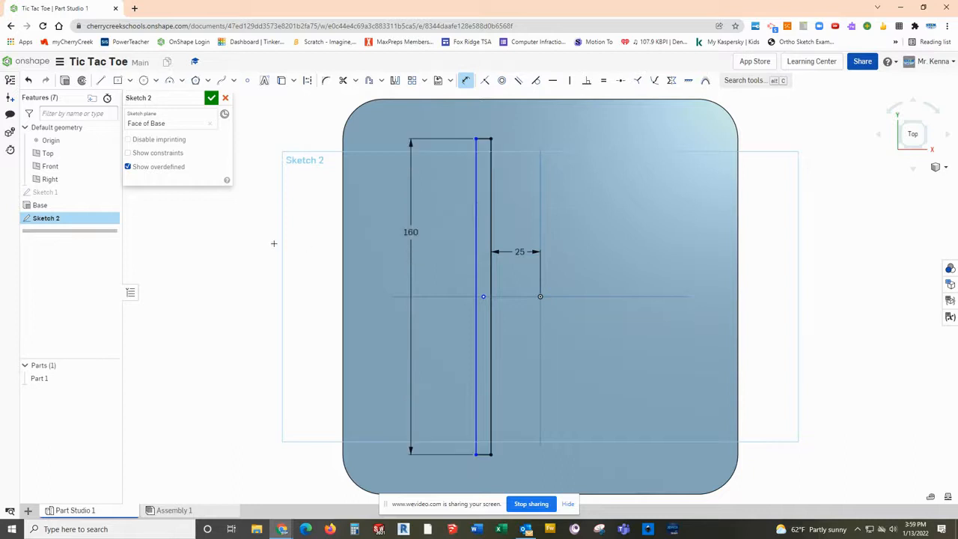
Dimension the vertical rectangle's width to 5 mm and finish the sketch.
left_click(483, 139)
left_click(487, 122)
type("5")
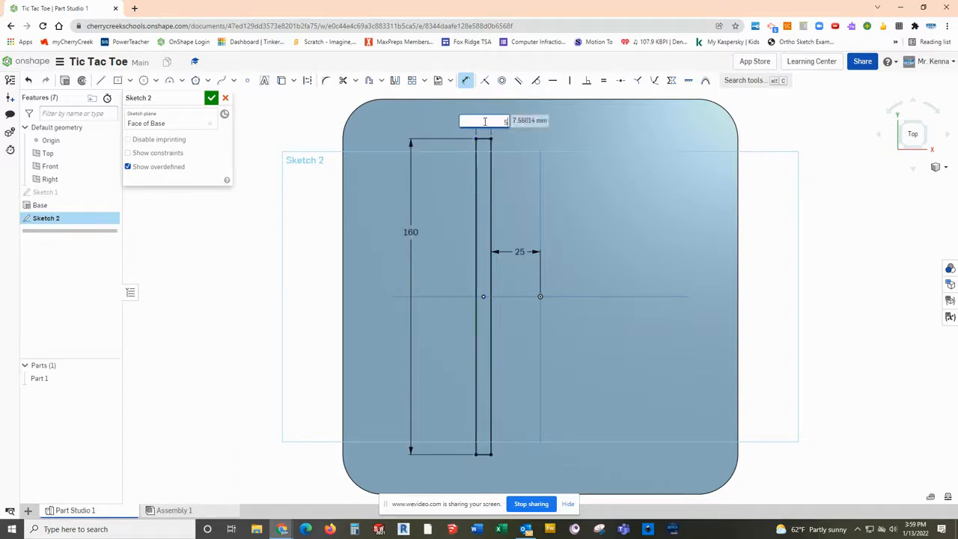
key("Return")
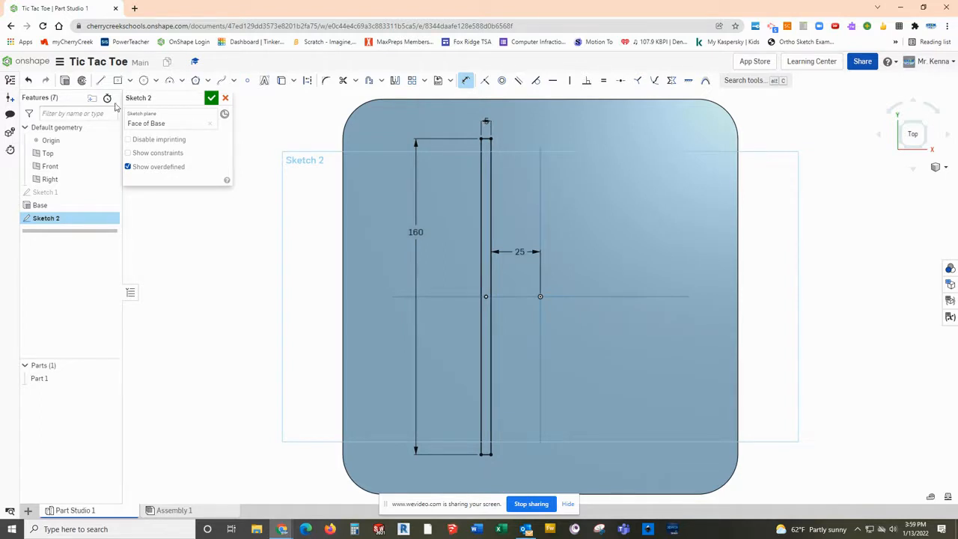
left_click(211, 97)
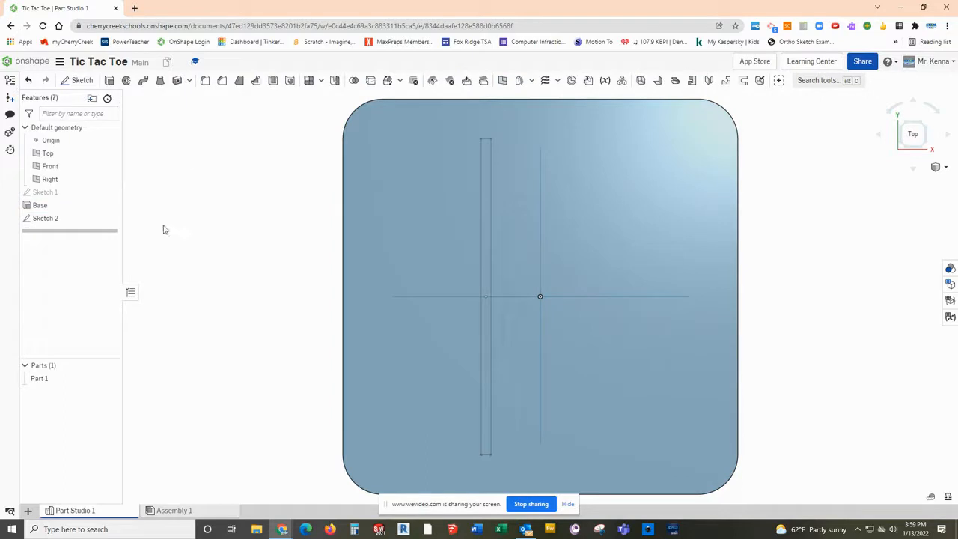
Set up a Remove extrude of the vertical rectangle sketch into the base with a blind depth of 5 mm.
left_click(109, 81)
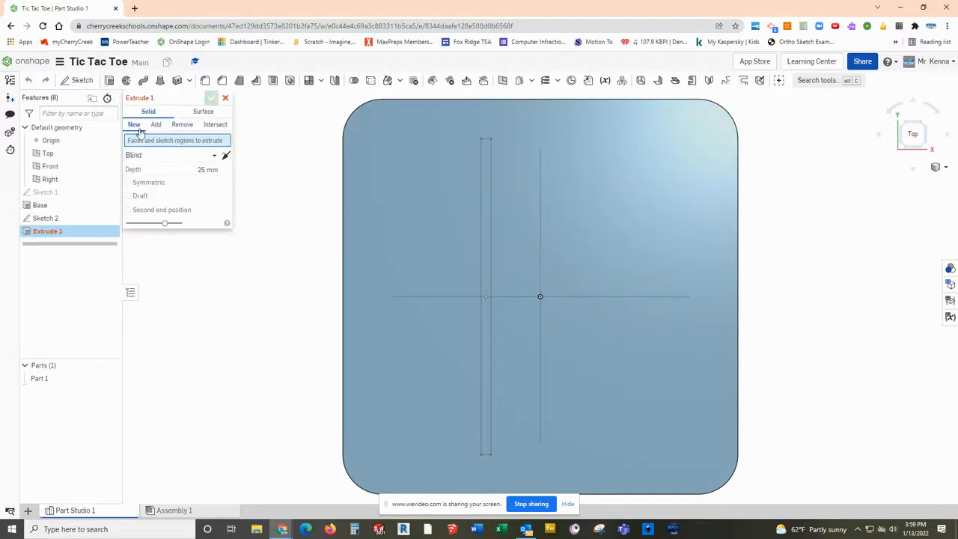
left_click(183, 125)
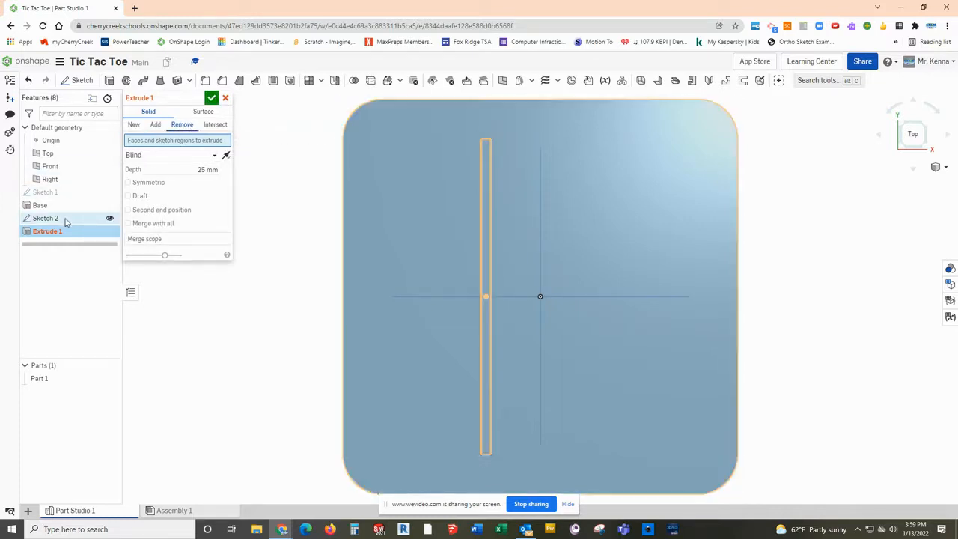
left_click(66, 223)
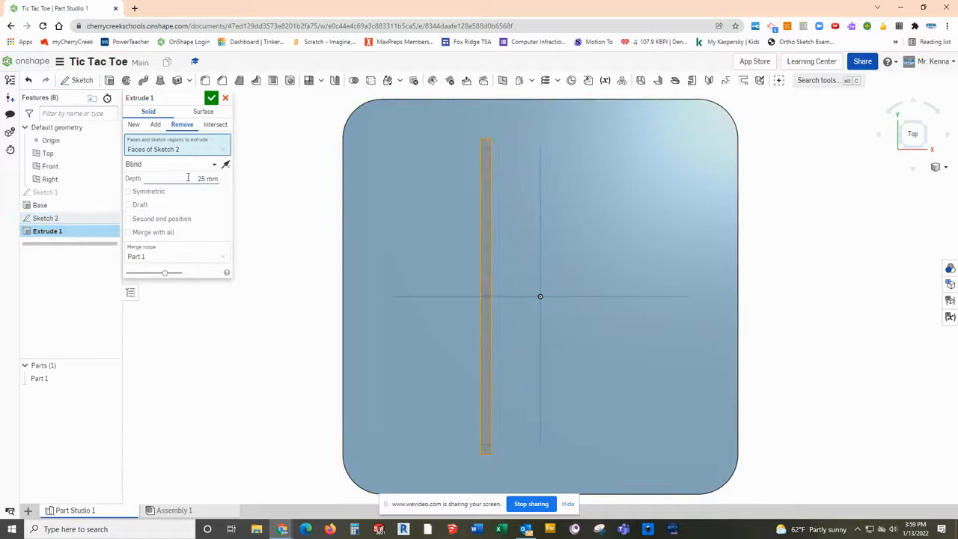
left_click(208, 179)
type("5")
key("Return")
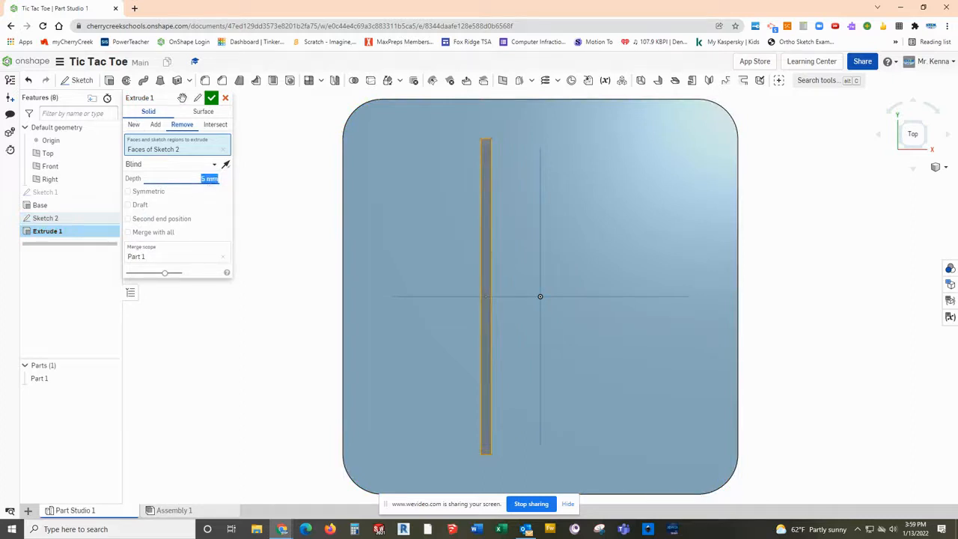
Name the groove cut V Groove and accept the extrude.
left_click(164, 97)
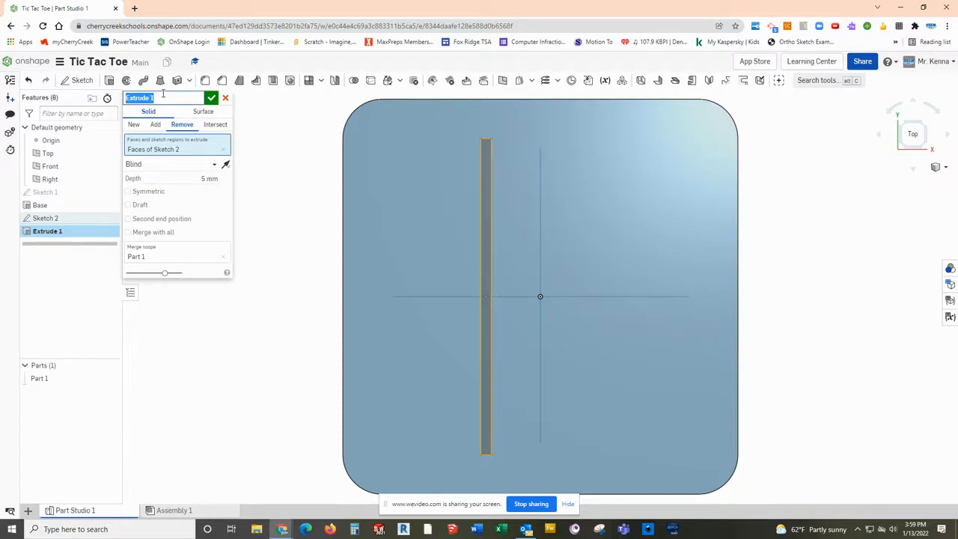
type("v")
type("V")
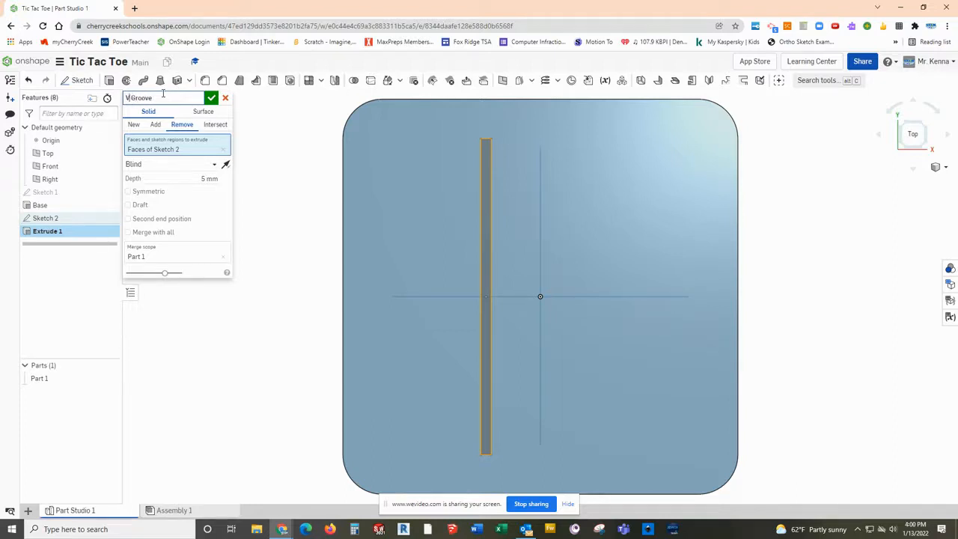
left_click(213, 99)
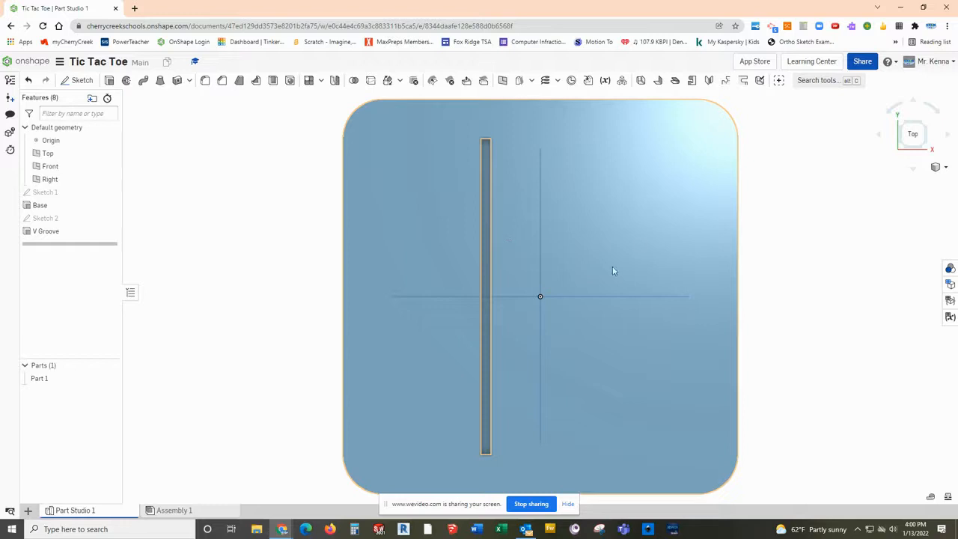
Sketch a horizontal center-point rectangle about 145 mm by 8 mm on the base's top face, centered directly above the origin.
left_click(617, 202)
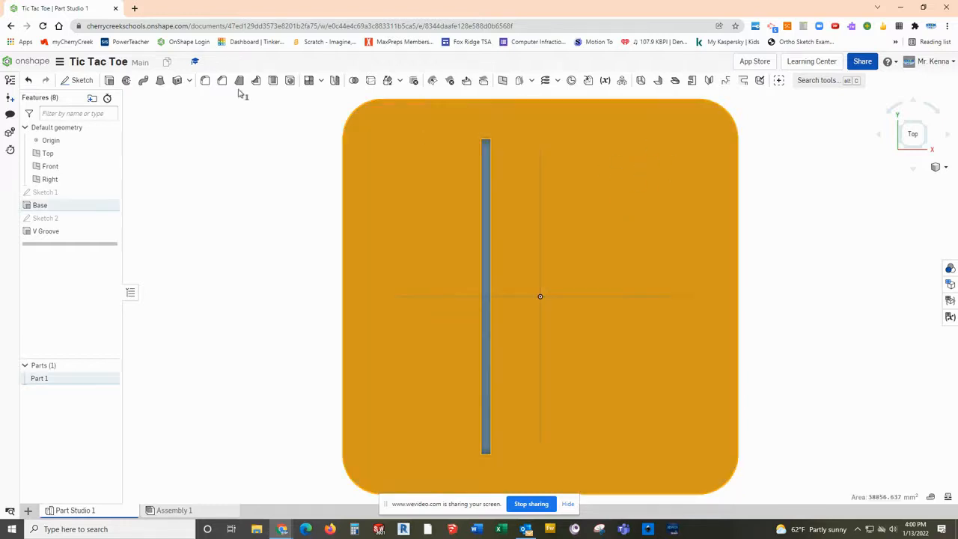
left_click(78, 80)
left_click(118, 80)
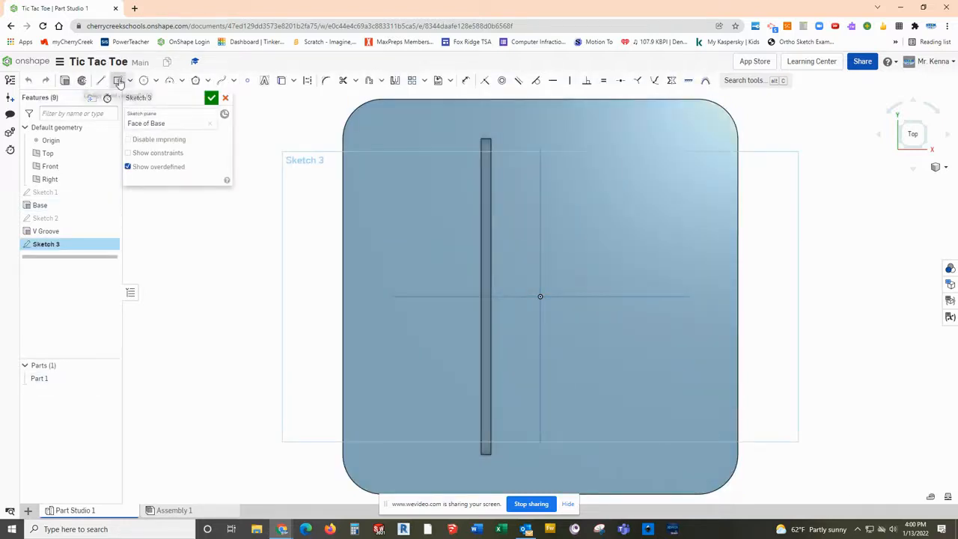
left_click(540, 298)
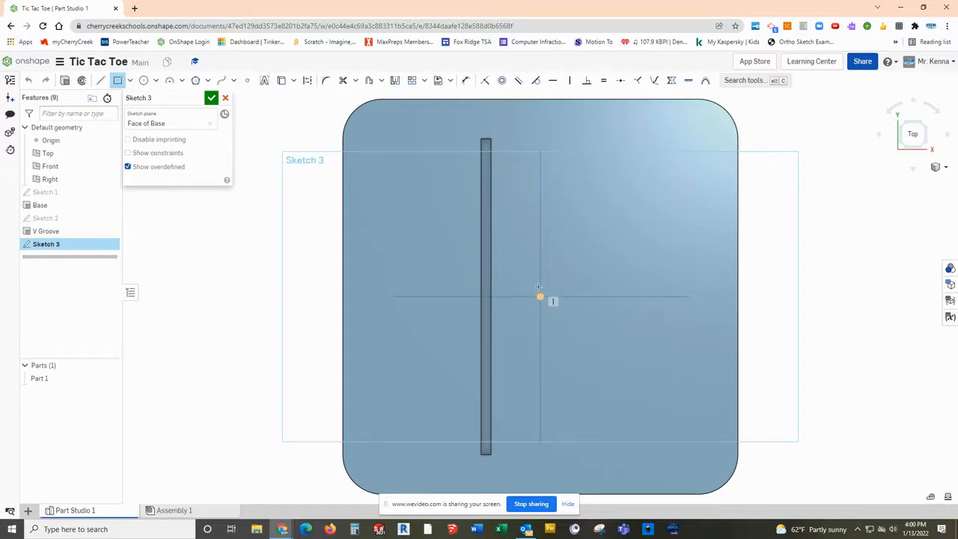
left_click(540, 224)
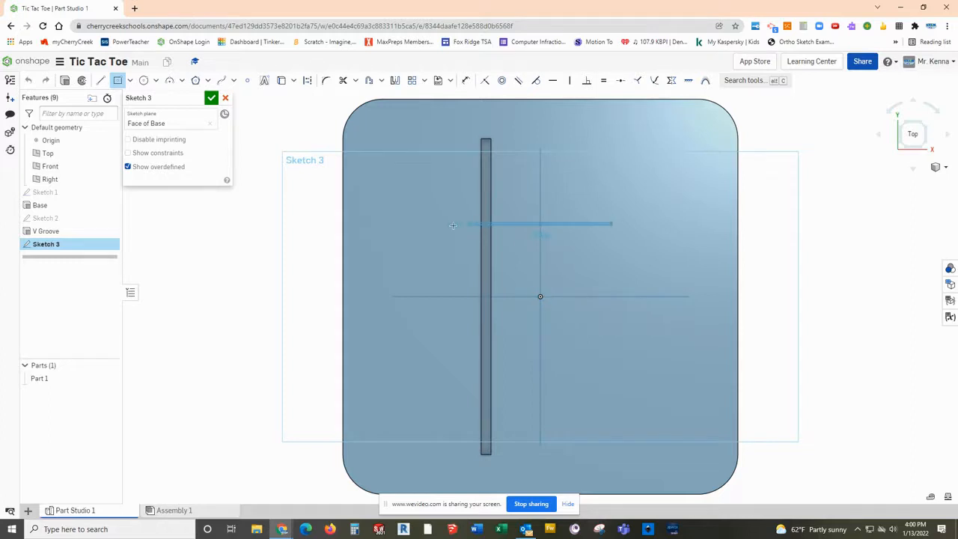
left_click(397, 217)
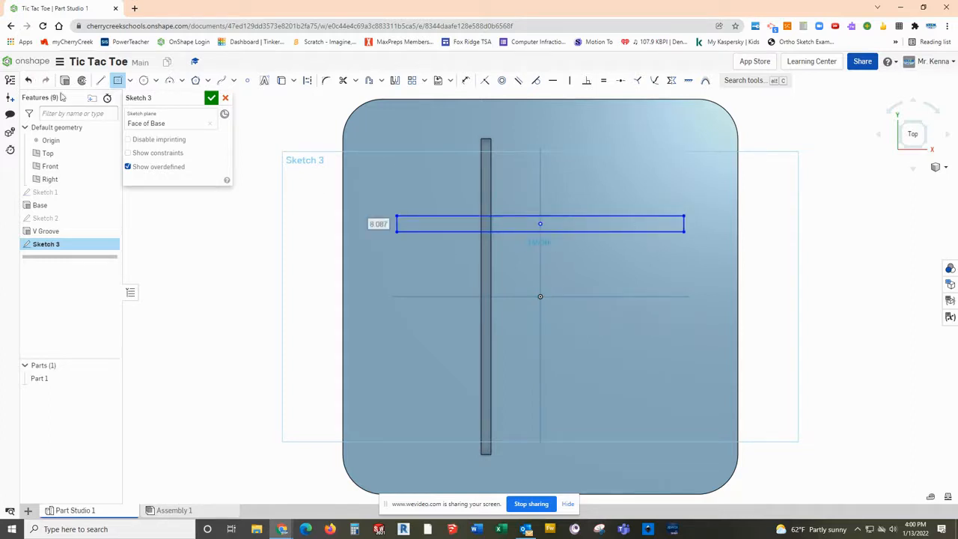
Dimension the distance from the horizontal rectangle's lower side to the origin as 25 mm.
left_click(469, 81)
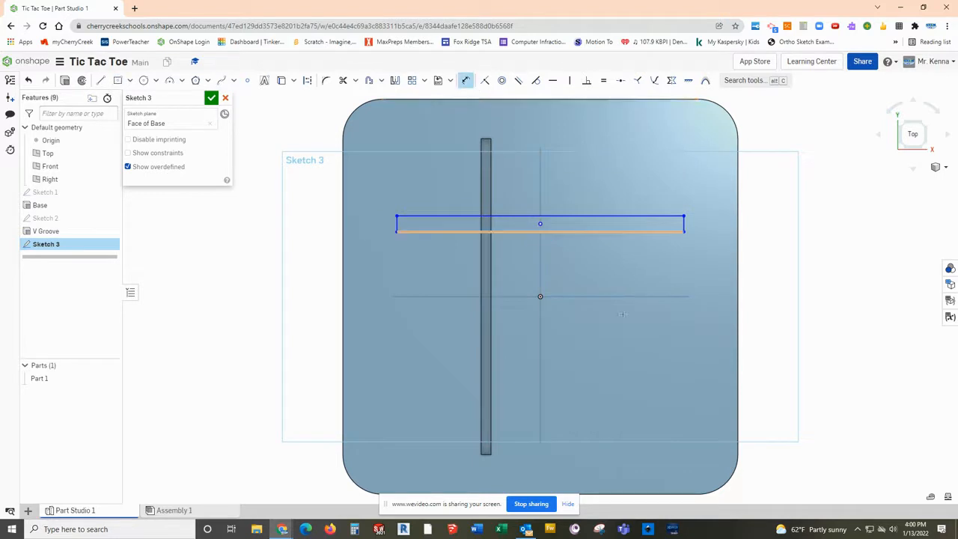
left_click(565, 232)
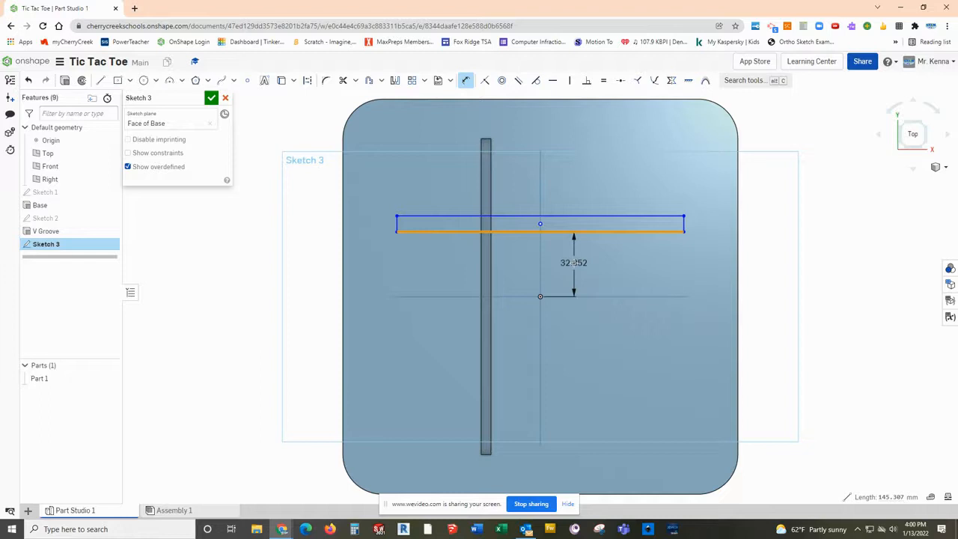
left_click(574, 263)
type("25")
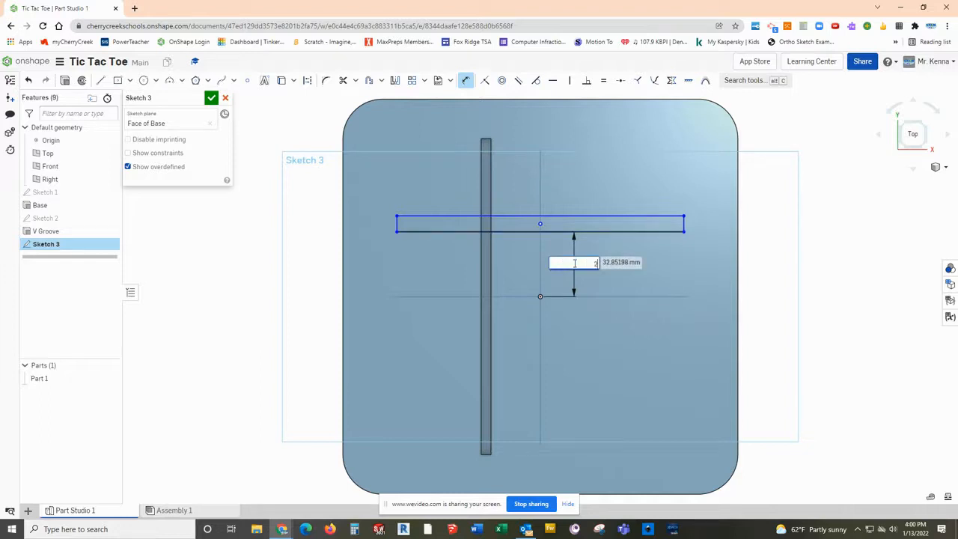
key("Return")
Dimension the horizontal rectangle's long side to 160 mm.
left_click(587, 235)
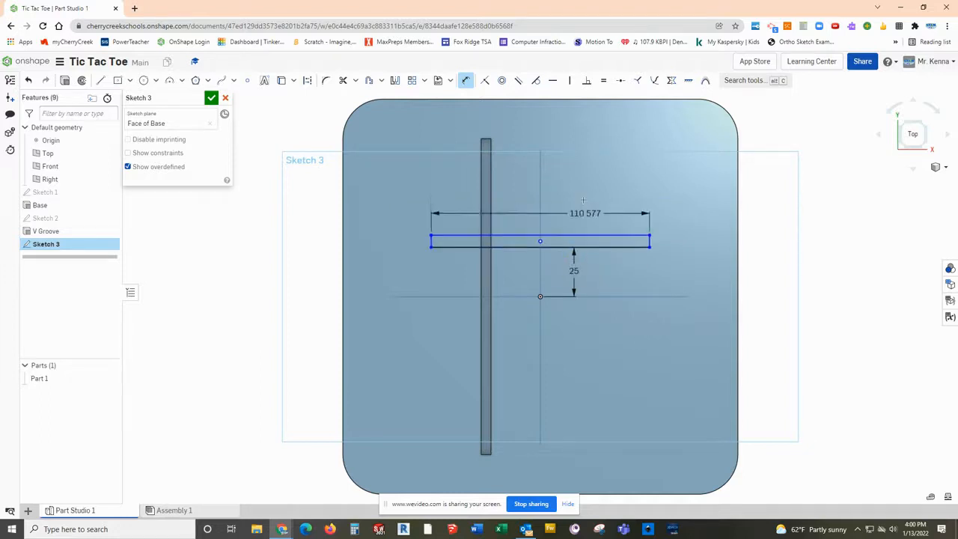
left_click(581, 197)
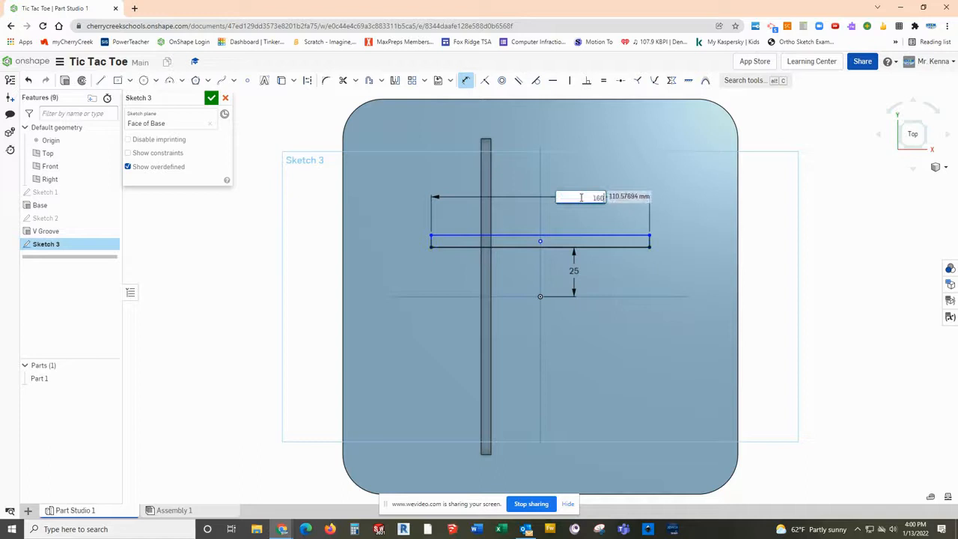
type("160")
key("Return")
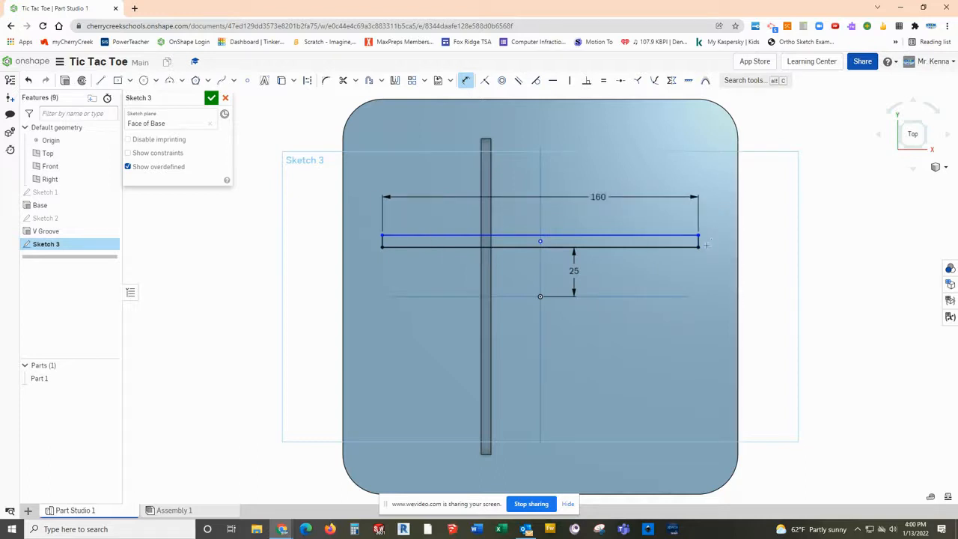
Dimension the horizontal rectangle's short side to 5 mm and accept the sketch.
left_click(698, 243)
left_click(712, 242)
type("5")
key("Return")
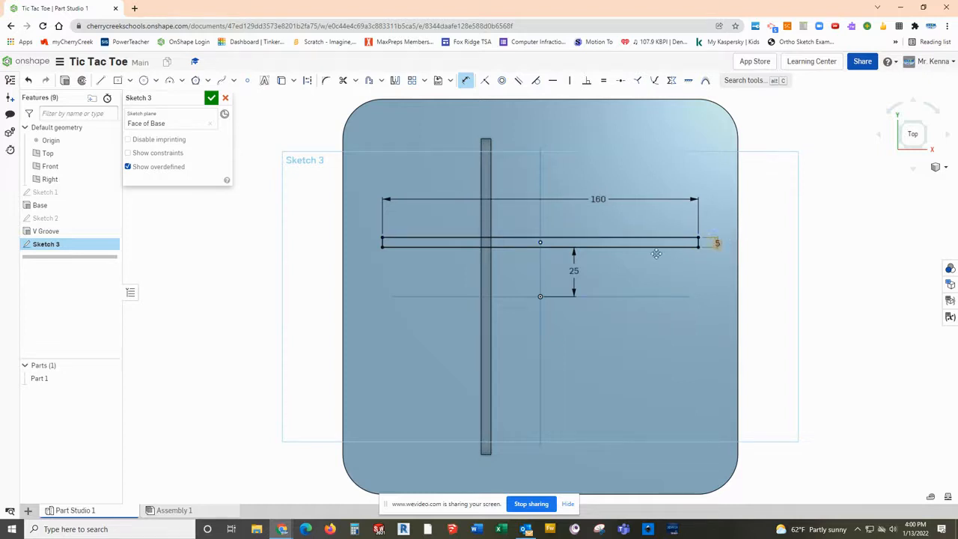
left_click(211, 97)
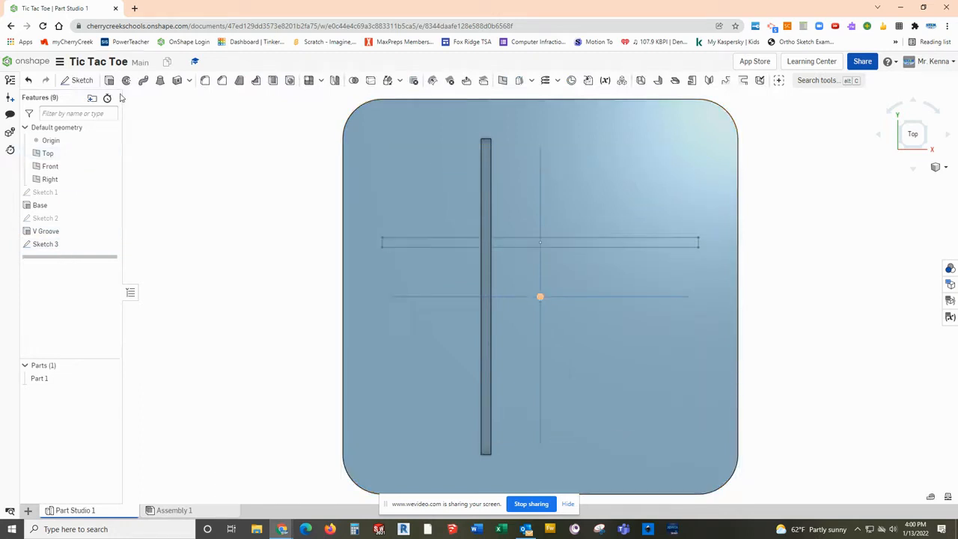
Set up a Remove extrude of the horizontal rectangle sketch with a blind depth of 5 mm.
left_click(111, 80)
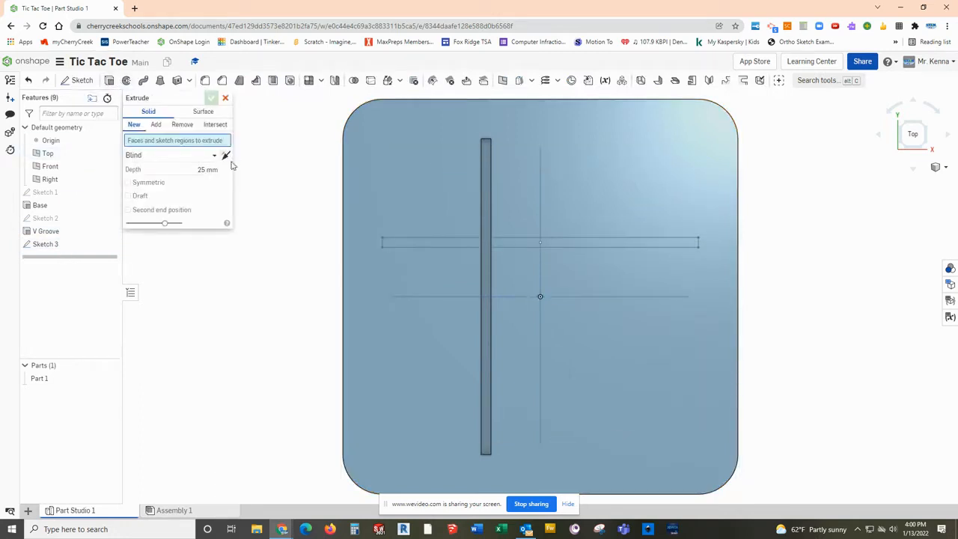
left_click(181, 124)
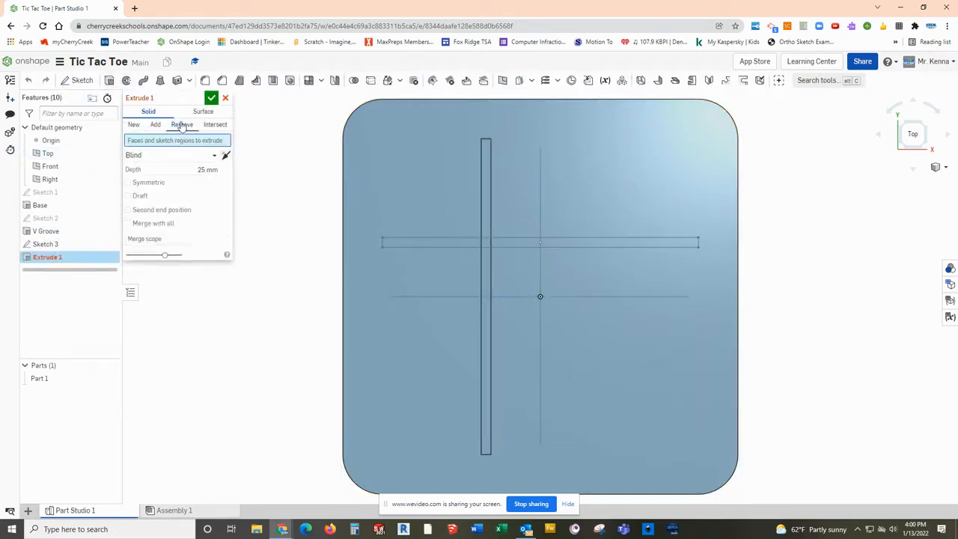
left_click(46, 244)
left_click(202, 180)
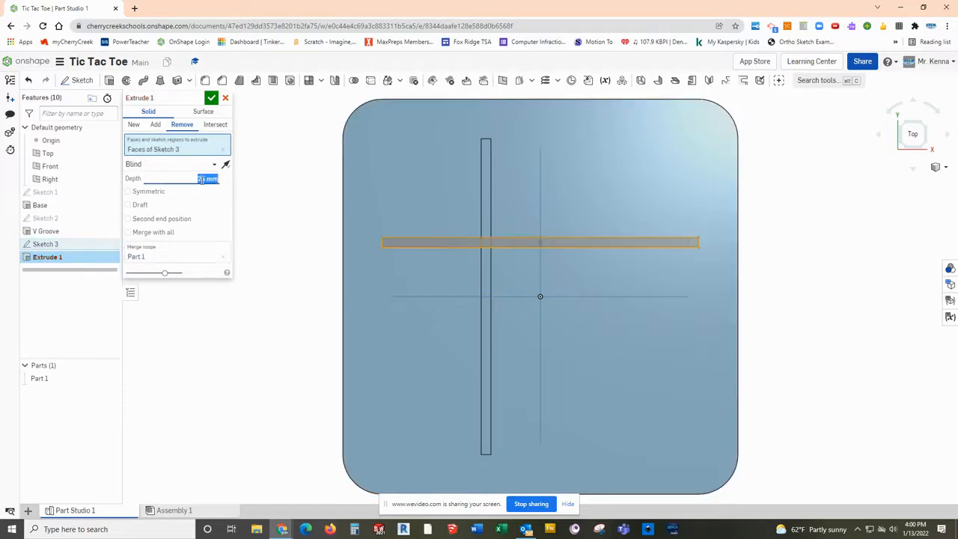
type("5")
Name the horizontal groove cut H Groove and accept the extrude.
left_click(200, 98)
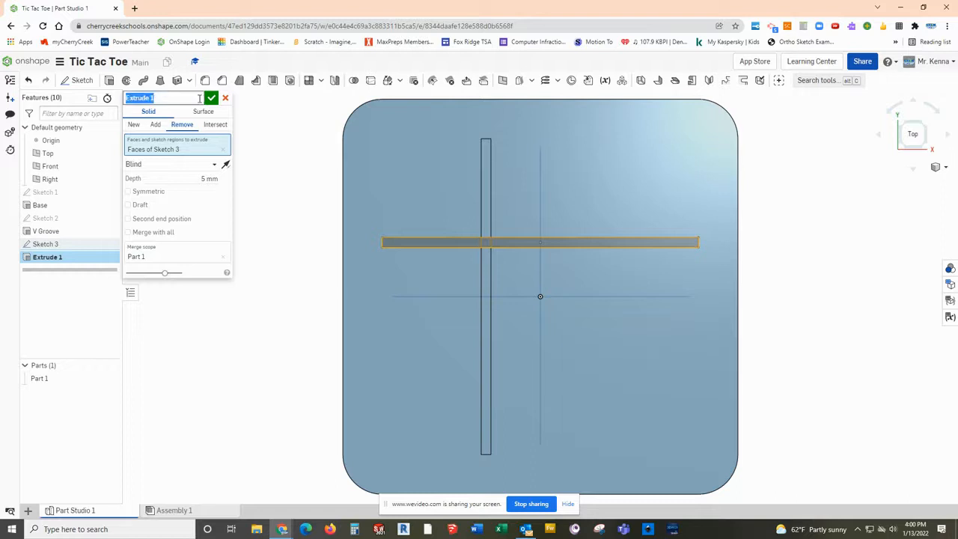
type("H Groove")
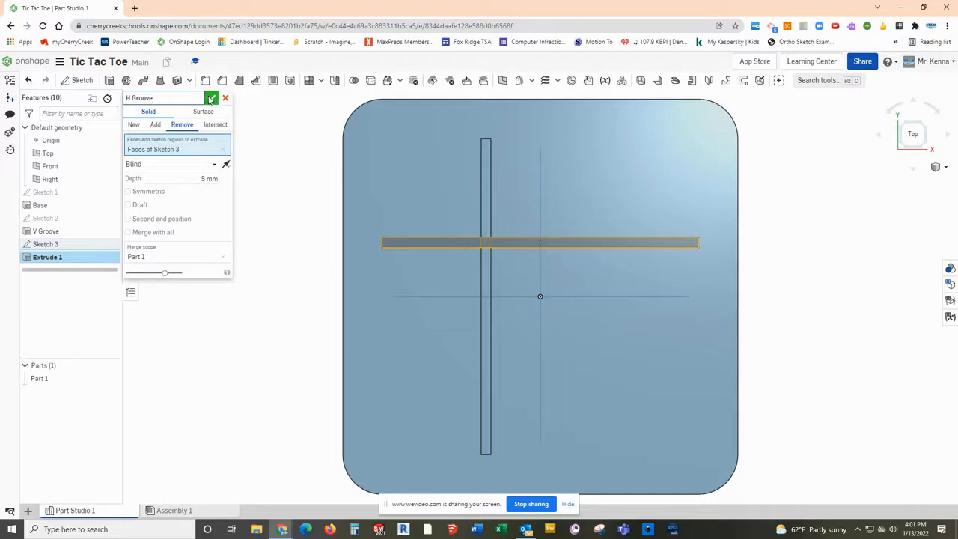
left_click(212, 98)
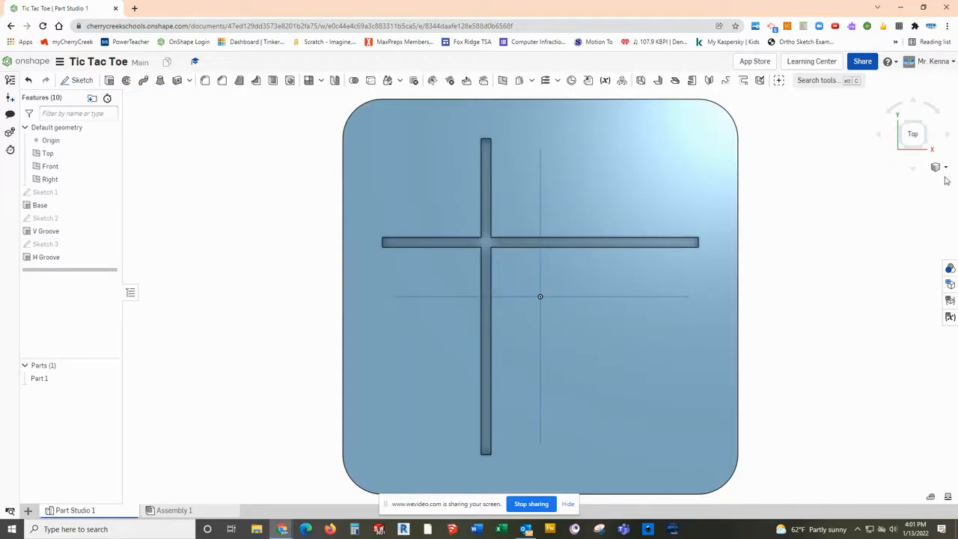
Mirror the V Groove feature about the Right plane using a feature mirror.
left_click(925, 150)
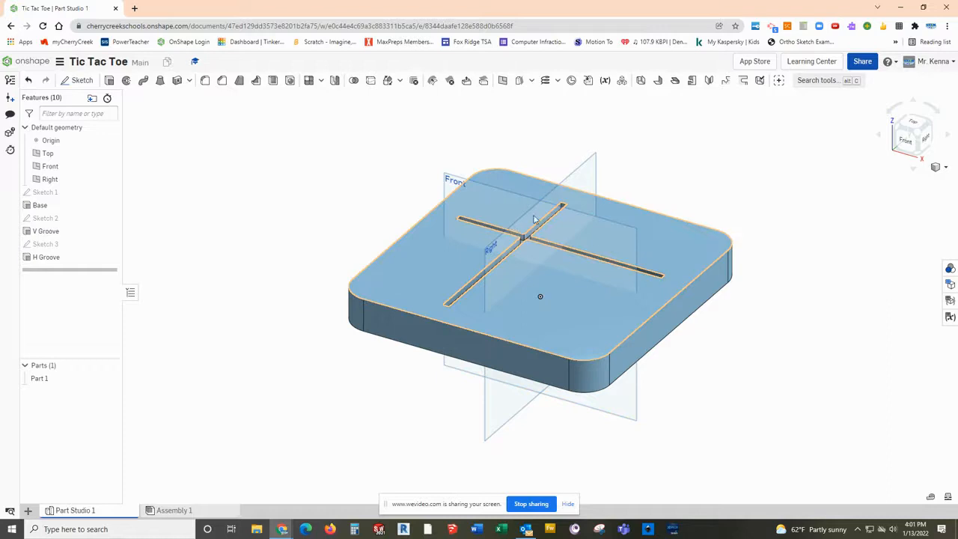
left_click(335, 81)
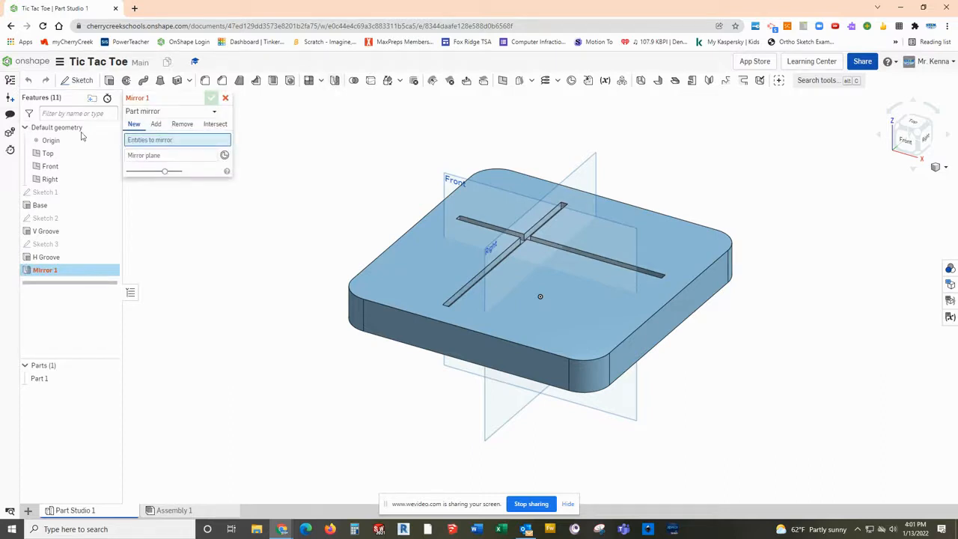
left_click(156, 111)
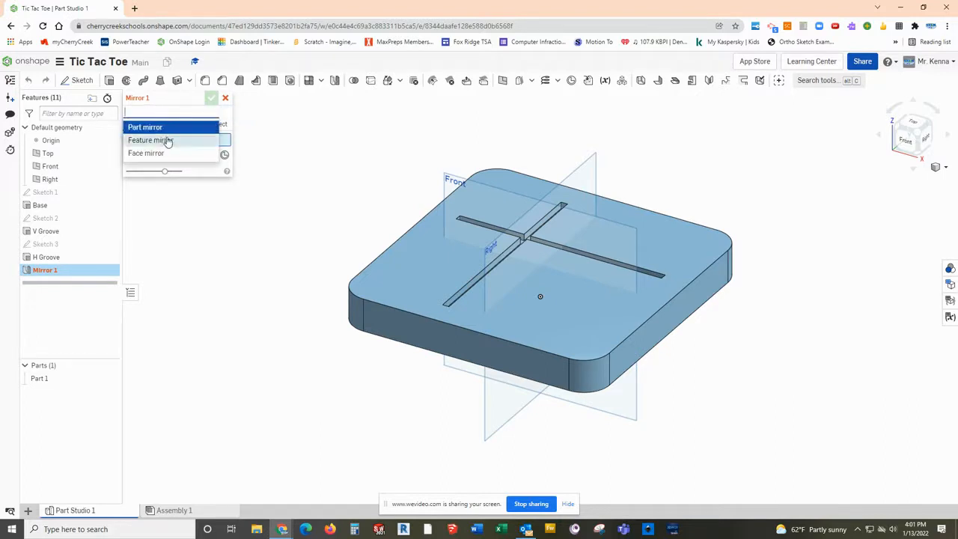
left_click(169, 143)
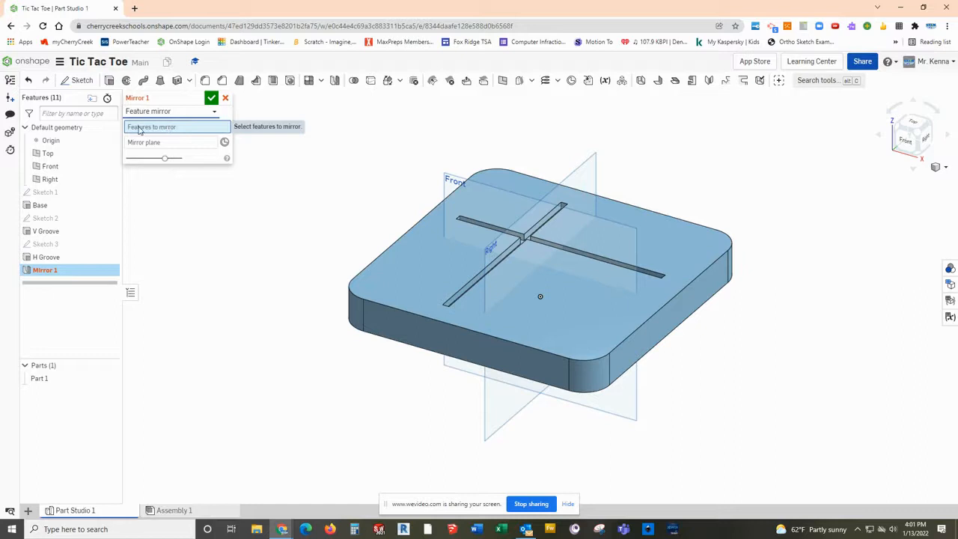
left_click(52, 236)
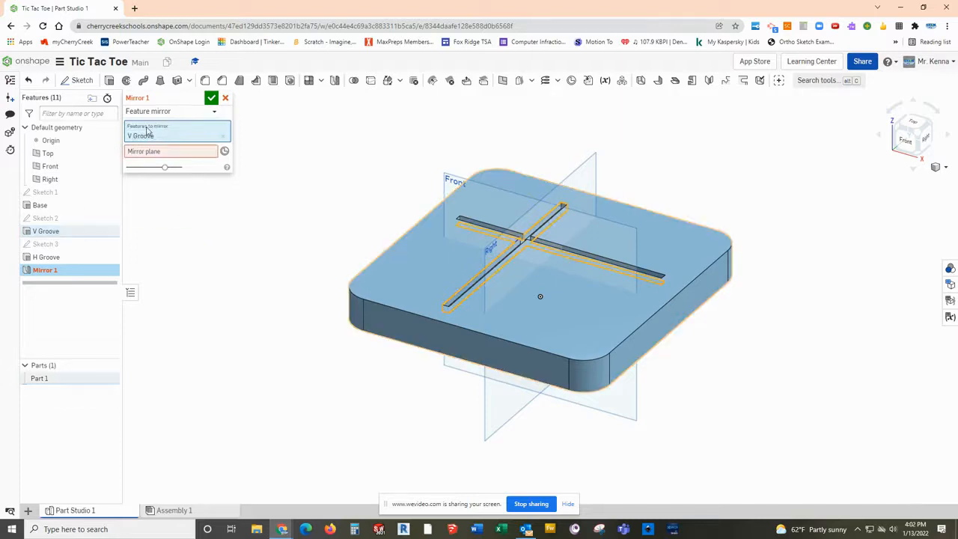
left_click(155, 153)
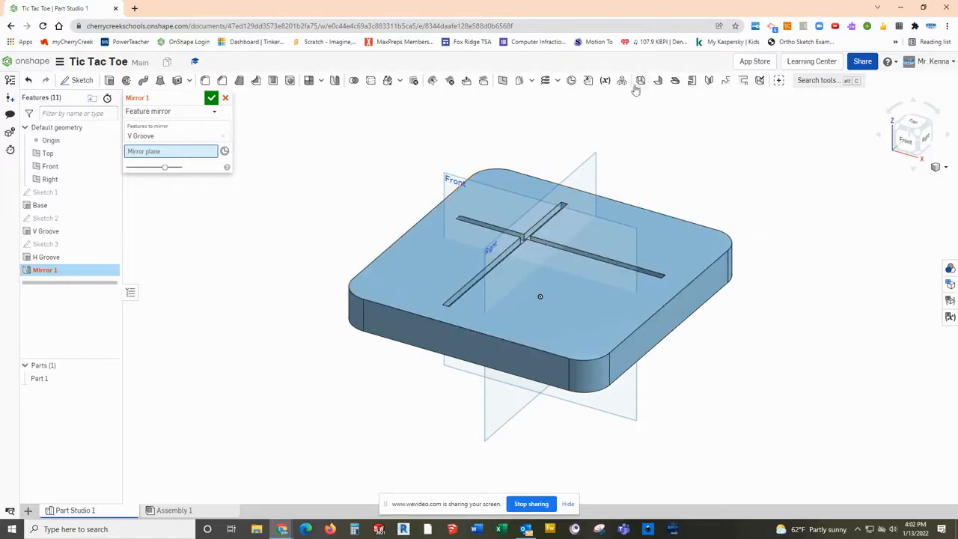
left_click(596, 160)
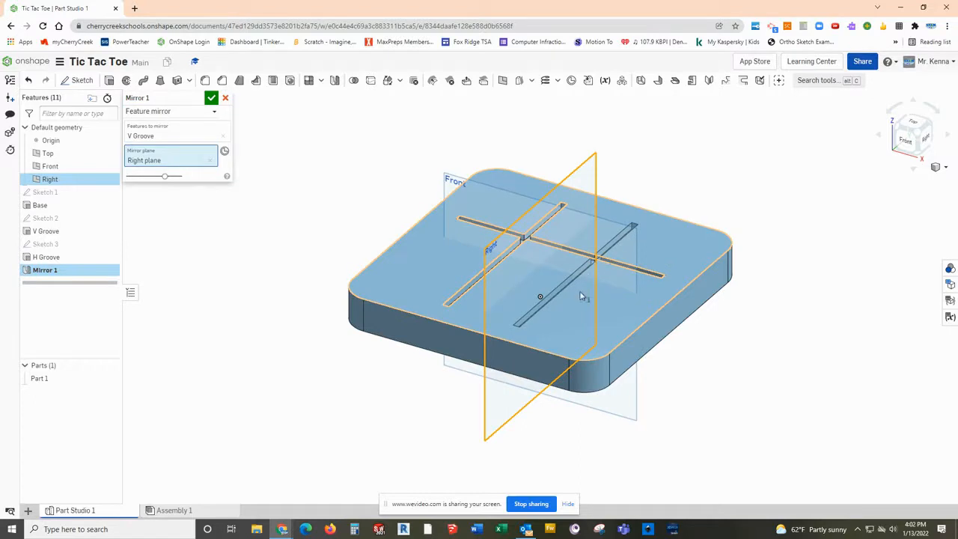
left_click(212, 98)
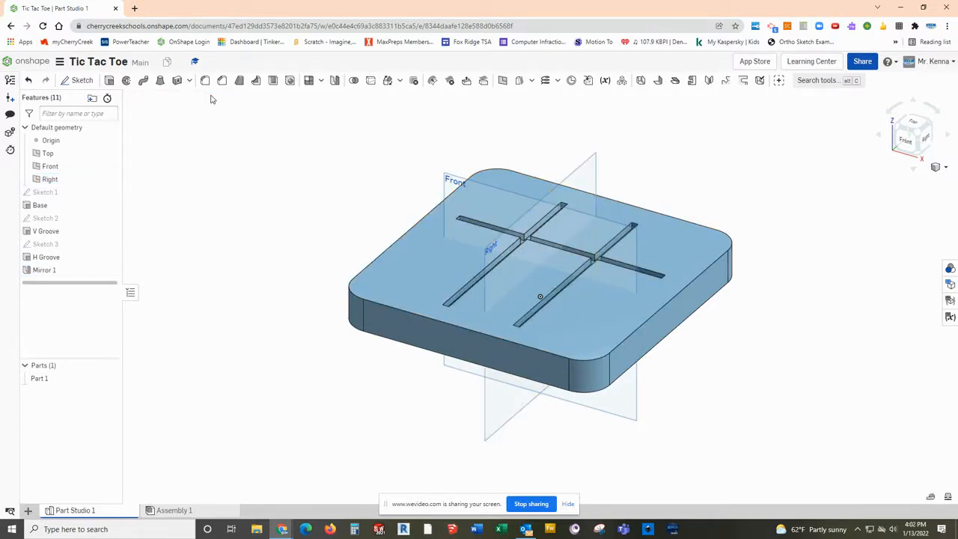
Mirror the H Groove feature about the Front plane using a feature mirror.
left_click(56, 260)
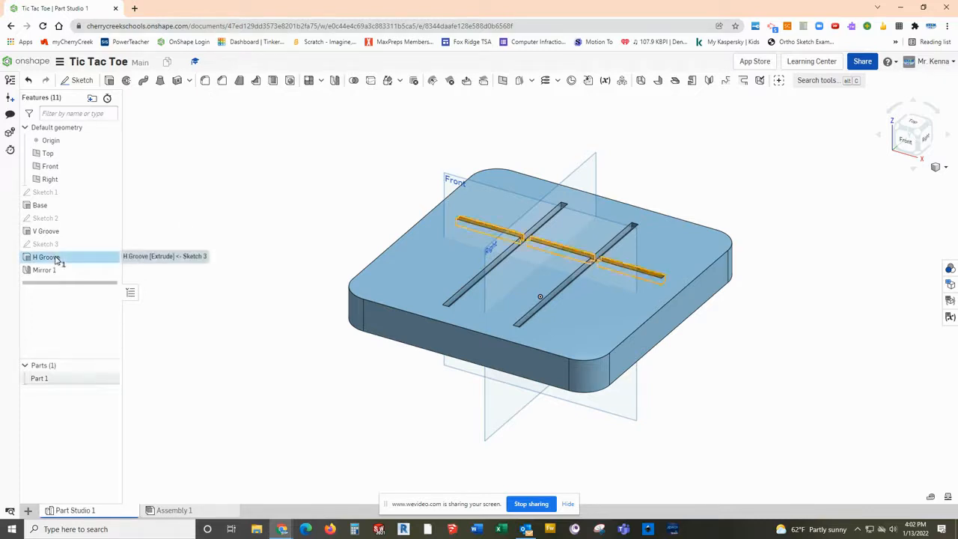
left_click(334, 80)
left_click(173, 112)
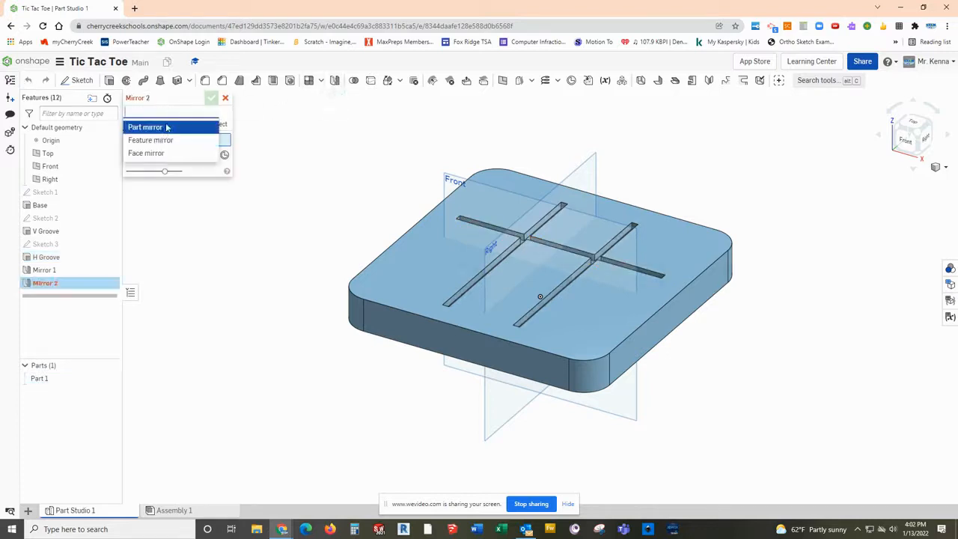
left_click(161, 139)
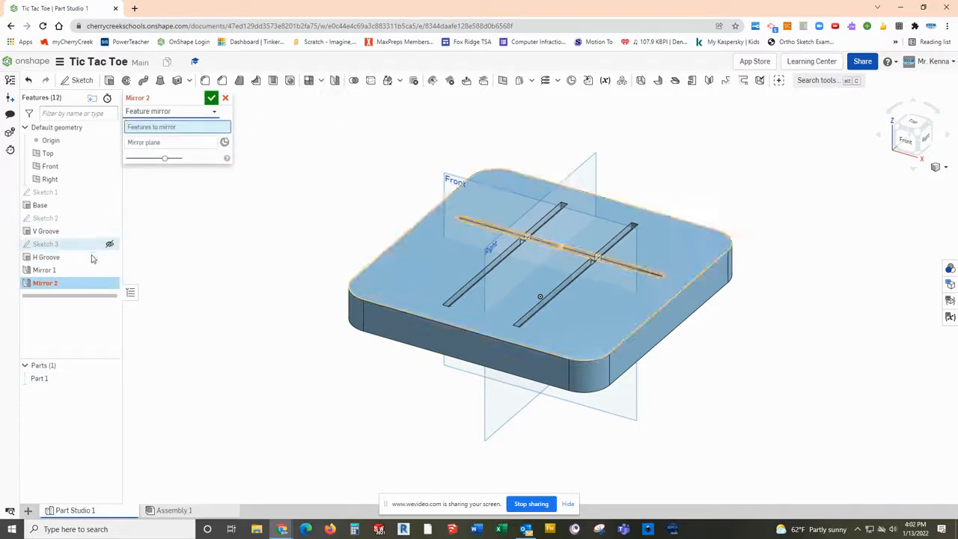
left_click(47, 270)
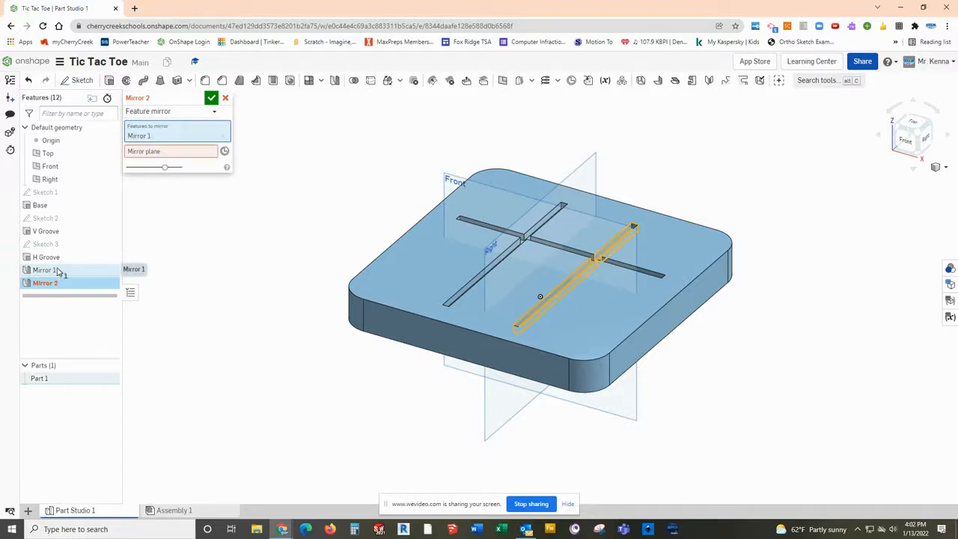
left_click(222, 136)
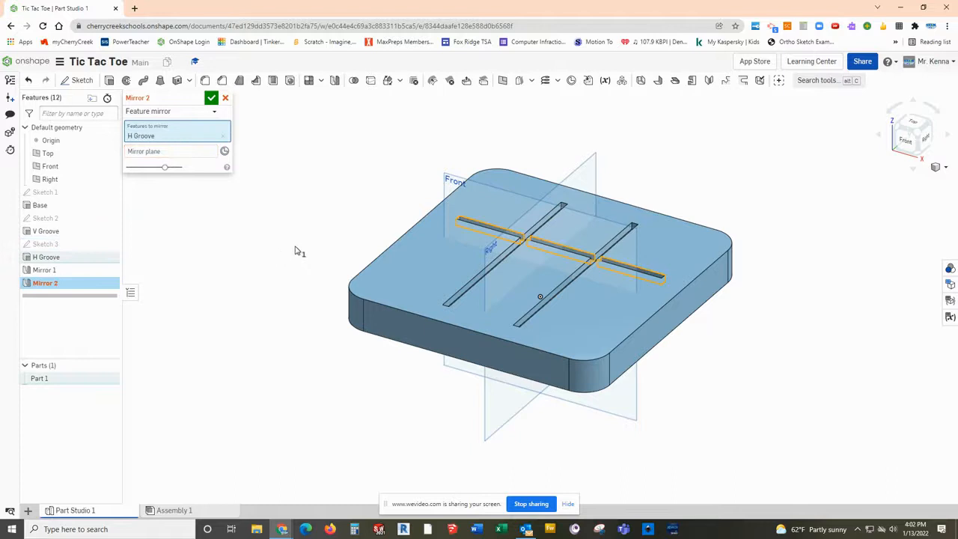
left_click(189, 152)
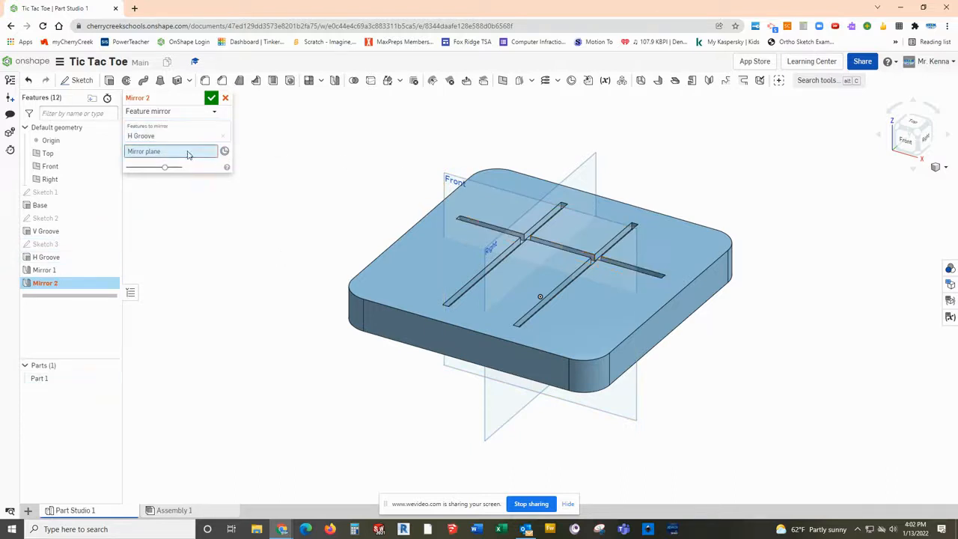
left_click(449, 180)
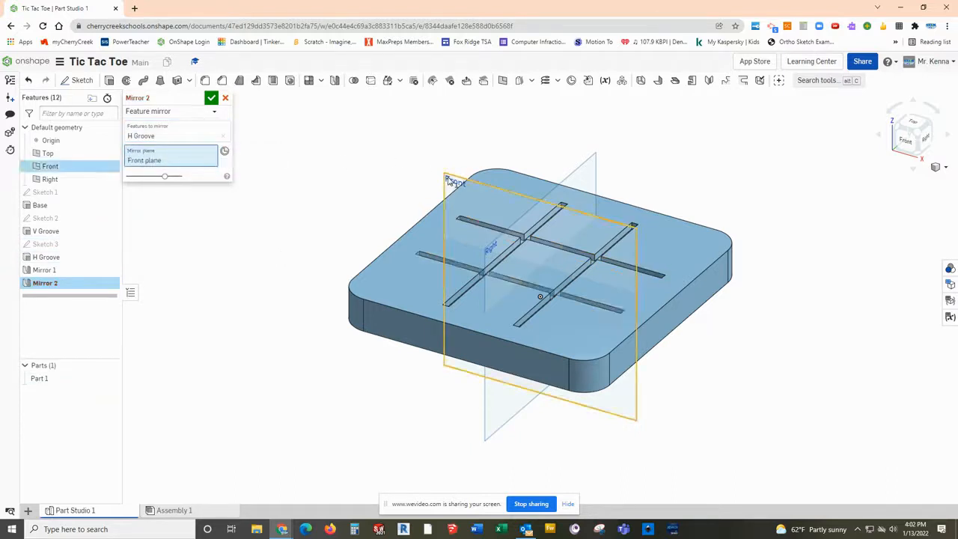
left_click(212, 99)
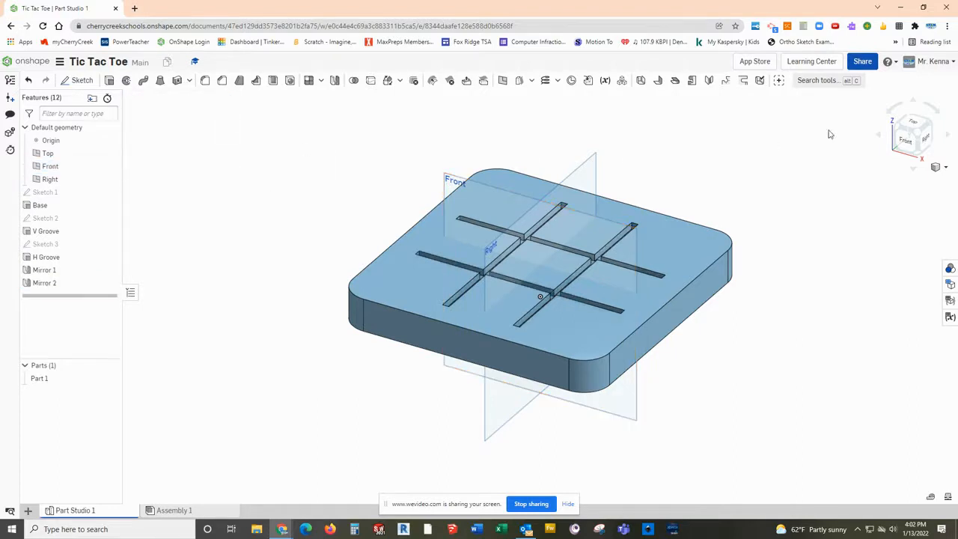
Start a sketch on the base's top face and draw a circle about 10 mm in diameter in the upper-left grid square.
left_click(915, 125)
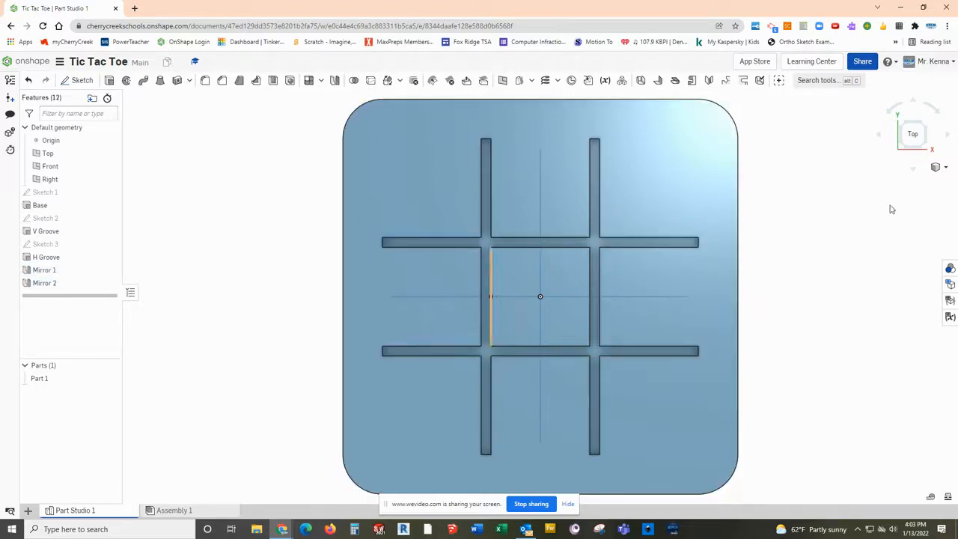
left_click(929, 149)
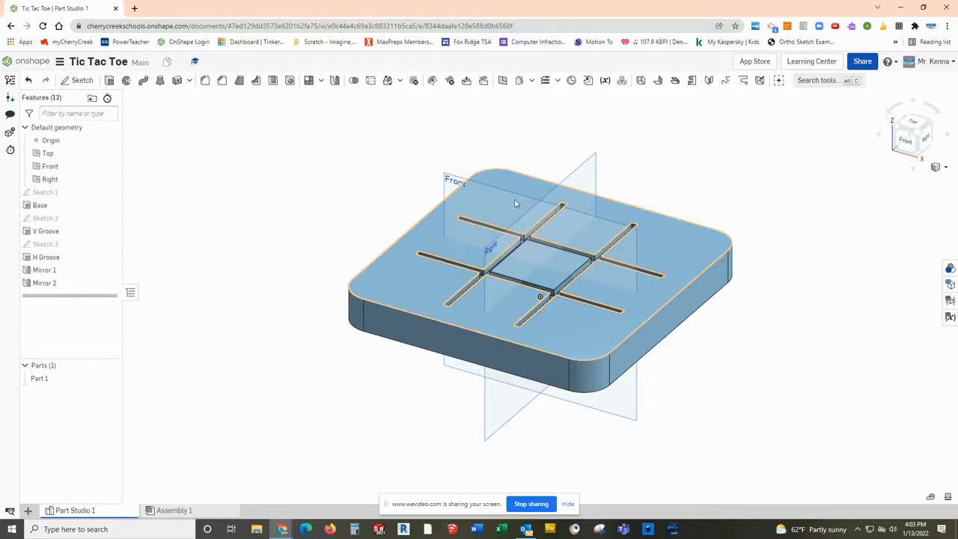
left_click(913, 125)
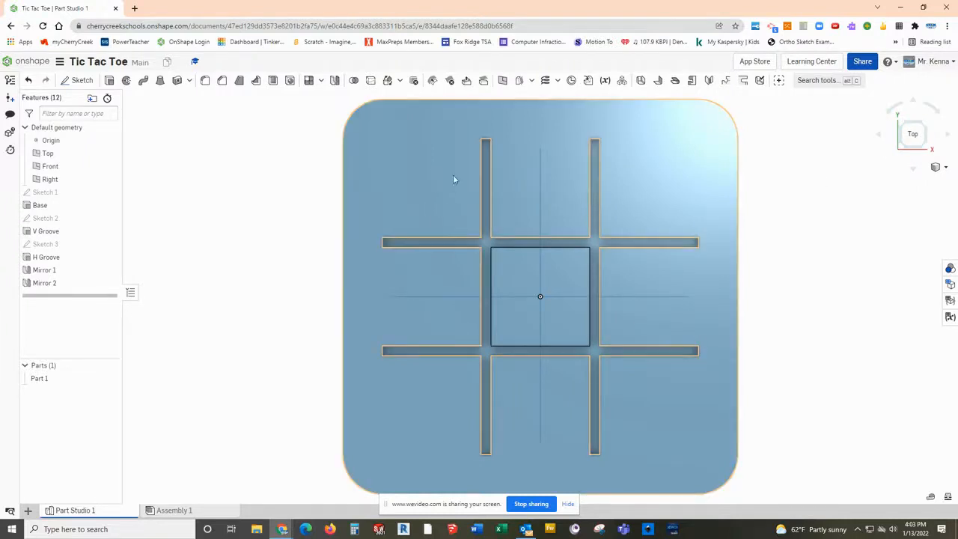
left_click(432, 176)
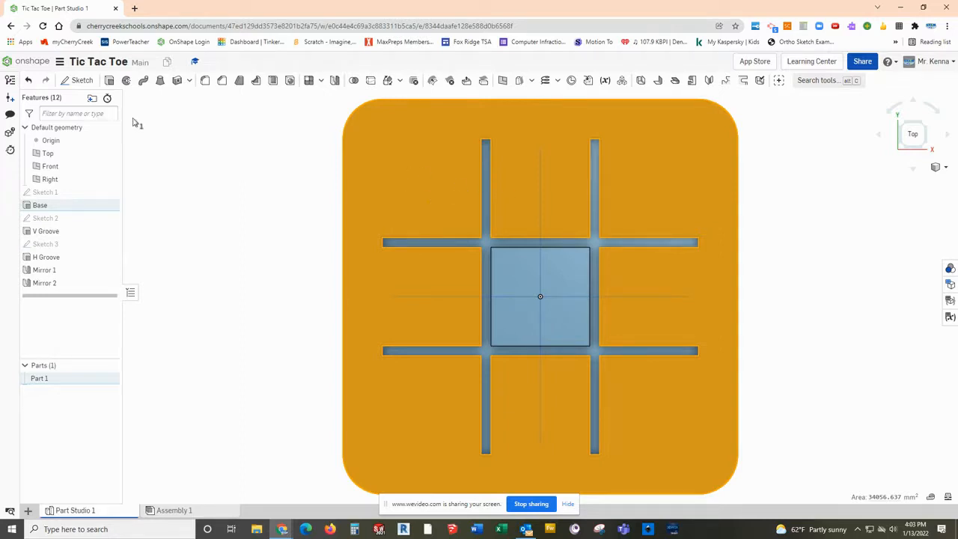
left_click(80, 81)
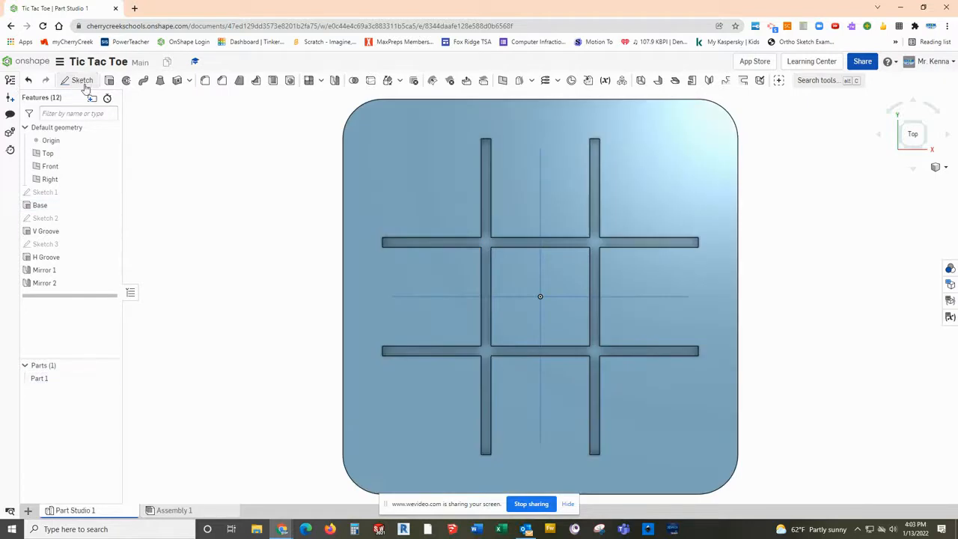
left_click(145, 80)
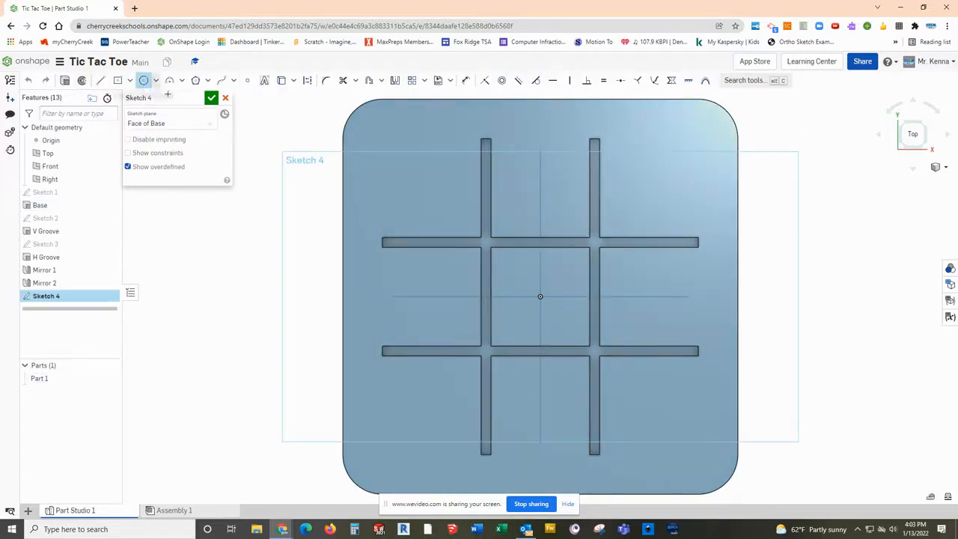
left_click(429, 179)
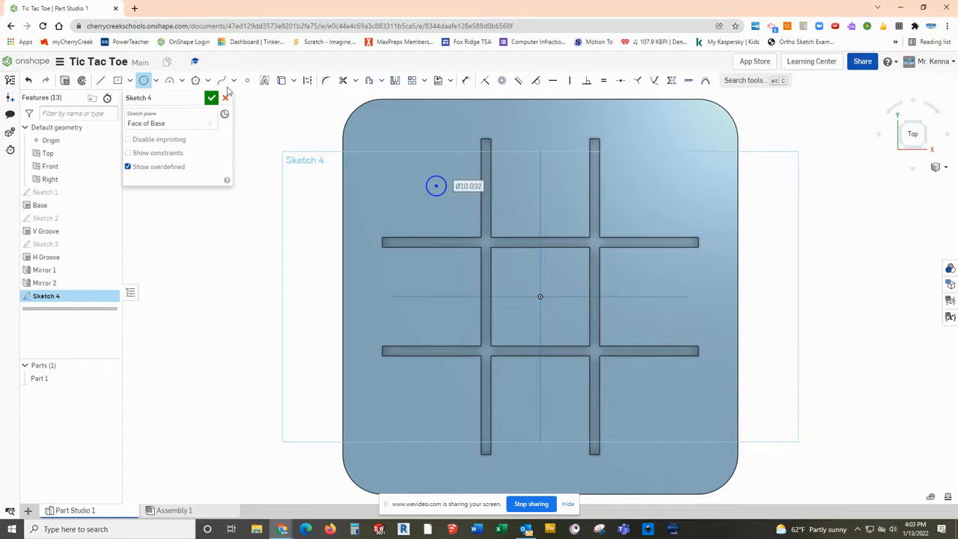
Dimension the horizontal distance from the circle's center to the left vertical groove's near edge as 25 mm.
left_click(466, 80)
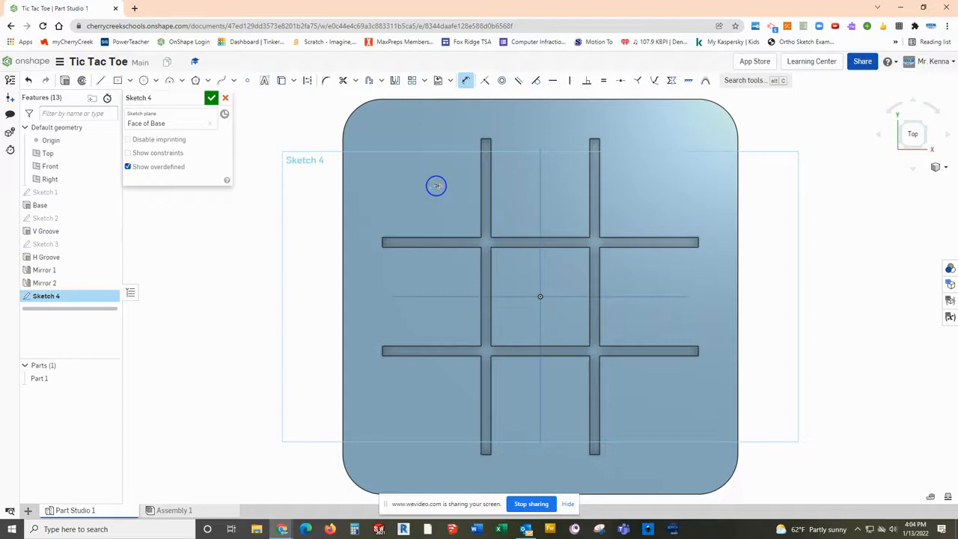
left_click(481, 181)
left_click(461, 155)
type("25")
key("Return")
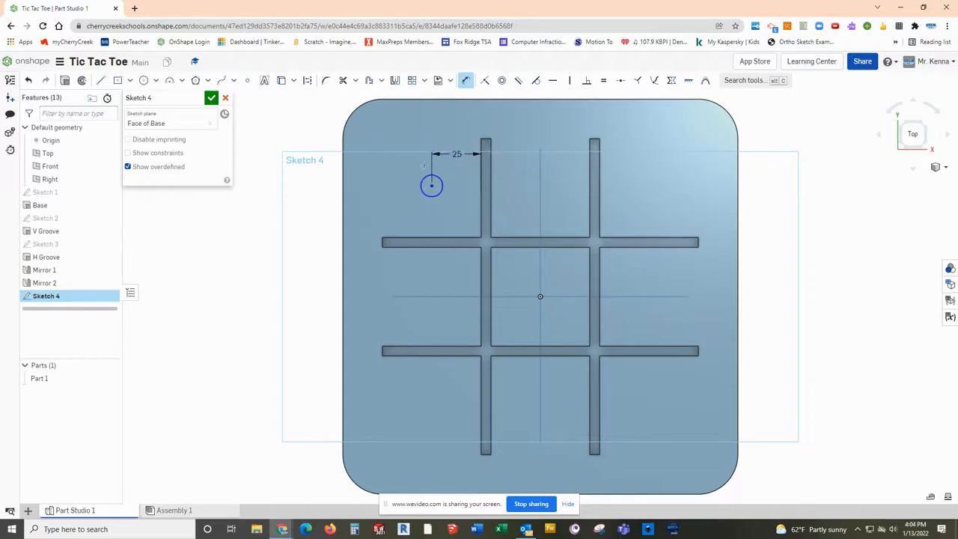
Dimension the vertical distance from the circle's center to the upper horizontal groove's near edge as 25 mm.
left_click(426, 238)
left_click(390, 216)
type("25")
key("Return")
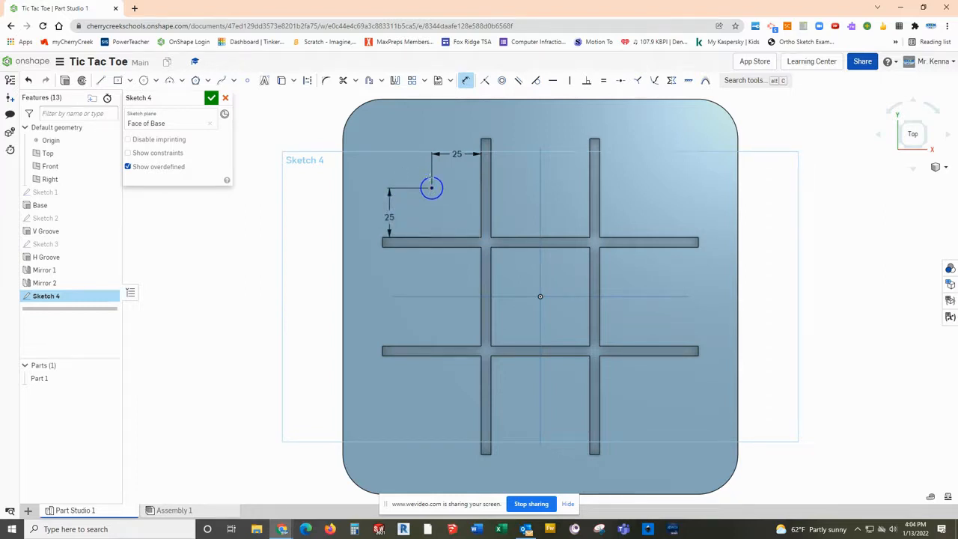
Dimension the circle's diameter to 10 mm and accept the sketch.
left_click(430, 178)
left_click(415, 163)
type("10")
key("Return")
left_click(211, 97)
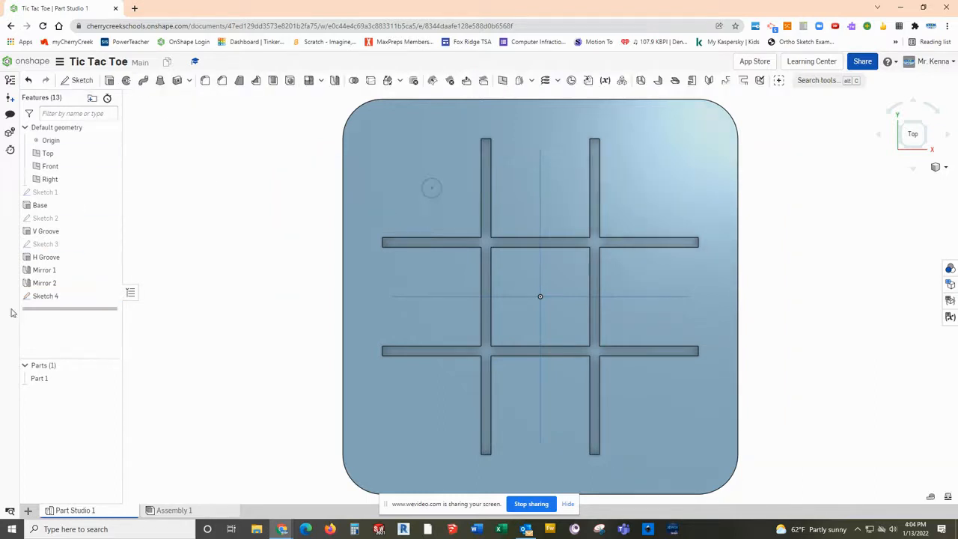
Extrude the circle sketch as a 20 mm deep cut into the base to make the hole.
left_click(37, 298)
left_click(108, 80)
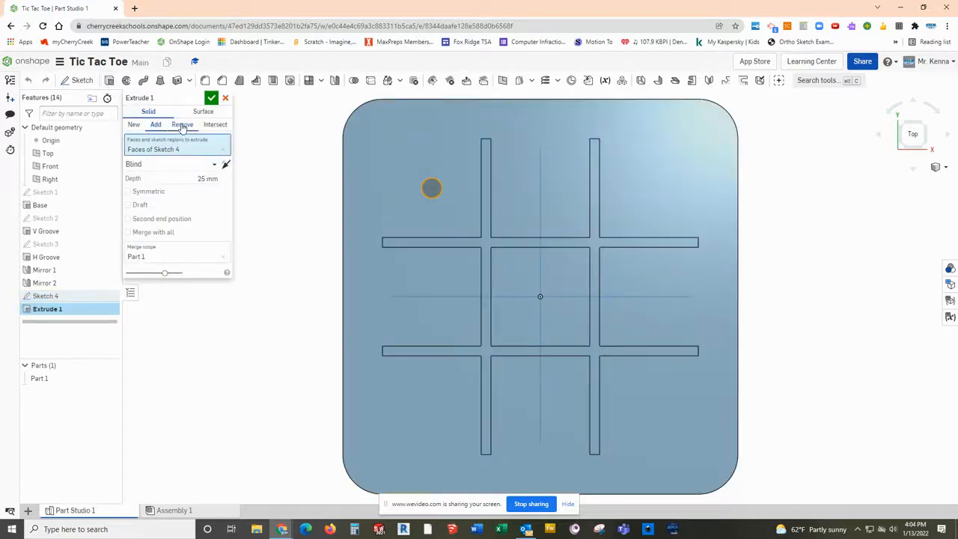
left_click(182, 125)
left_click(202, 179)
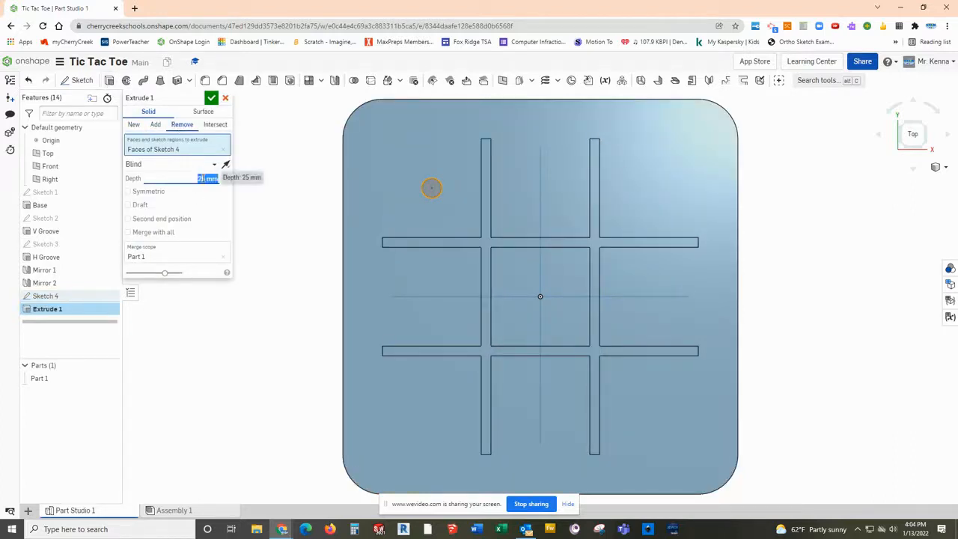
type("20")
key("Return")
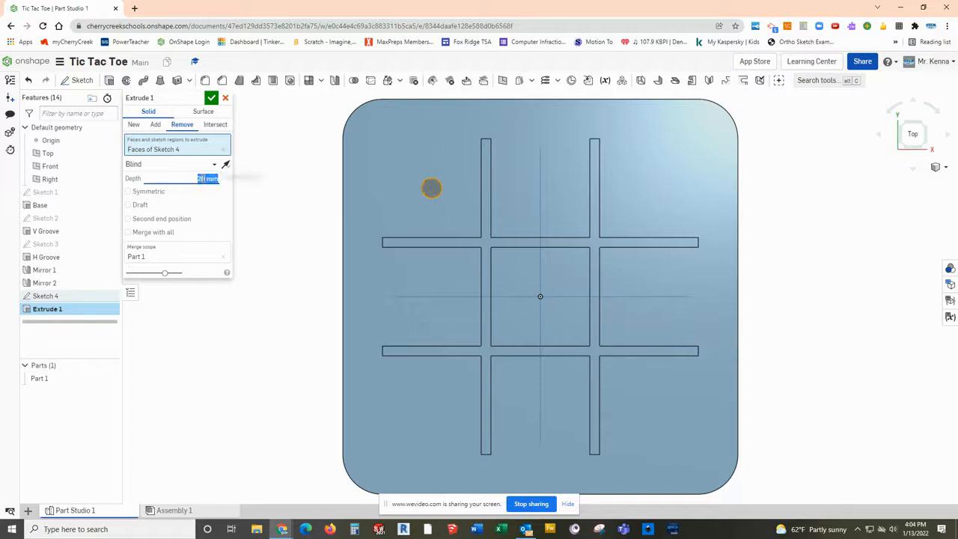
left_click(929, 150)
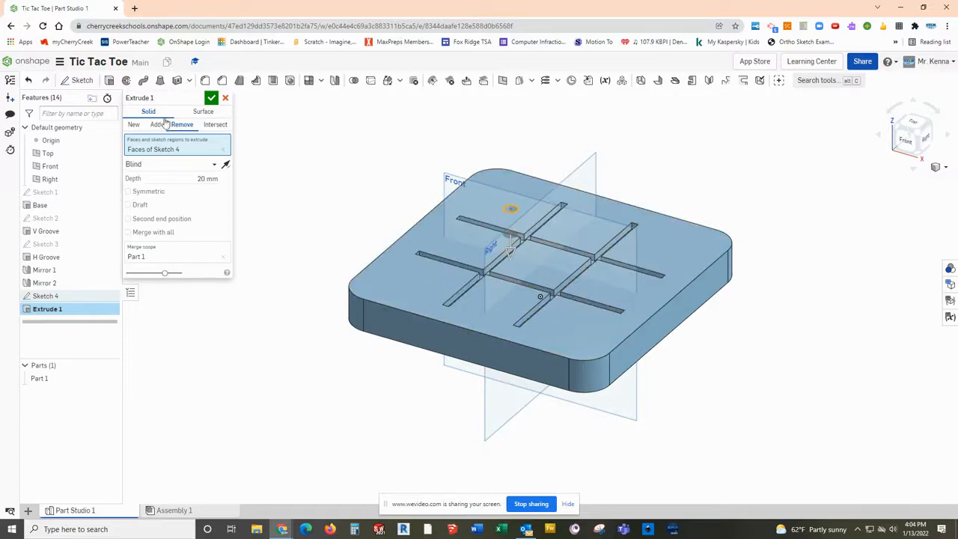
left_click(212, 98)
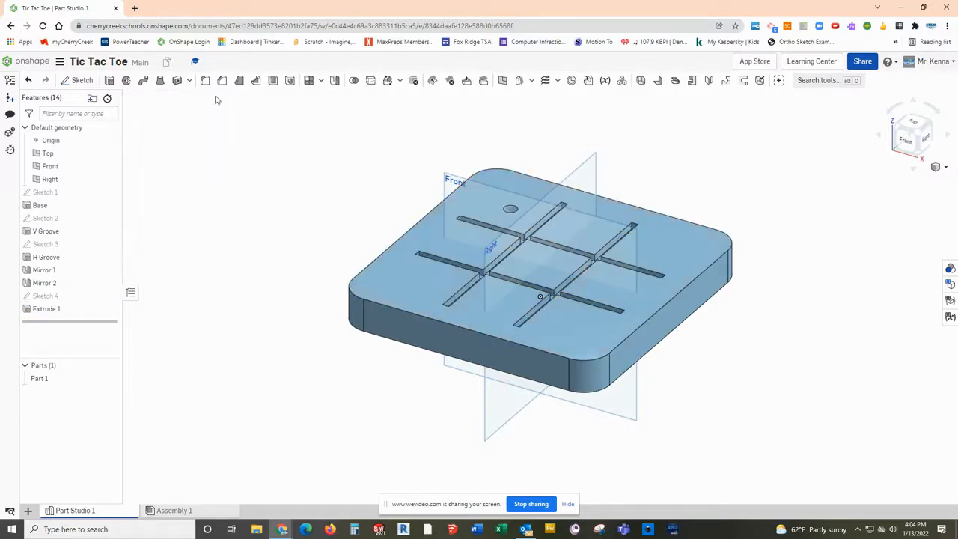
Start a linear feature pattern of the hole cut, using the upper horizontal groove's edge as the first direction.
left_click(915, 123)
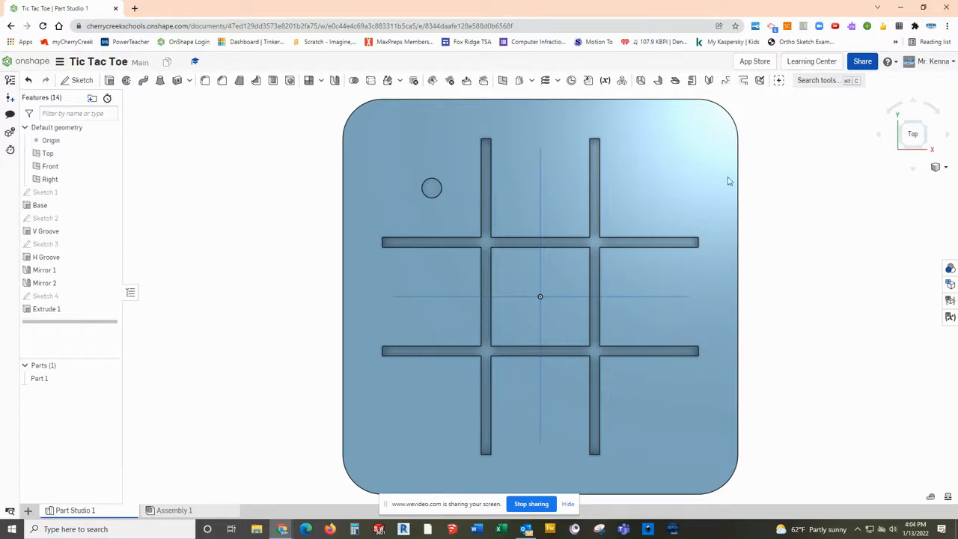
left_click(309, 81)
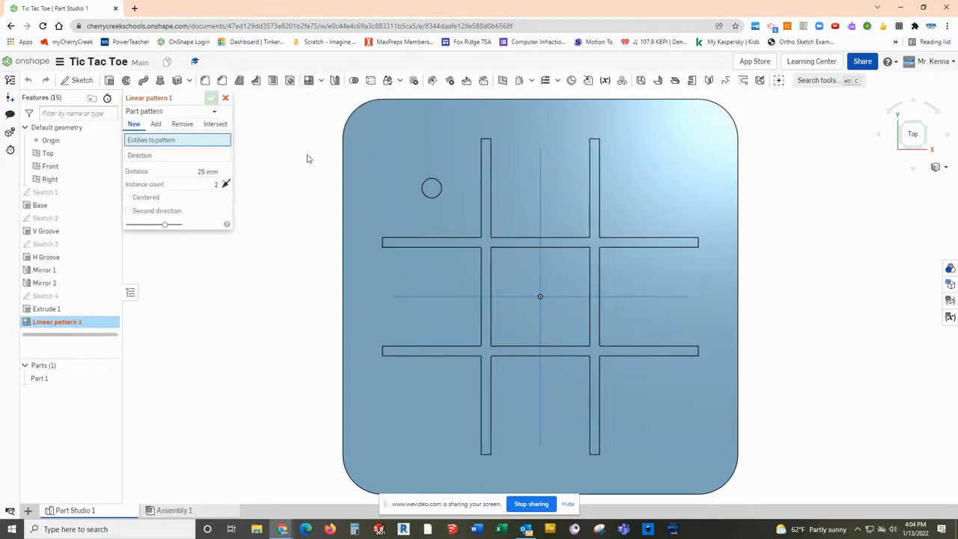
left_click(164, 112)
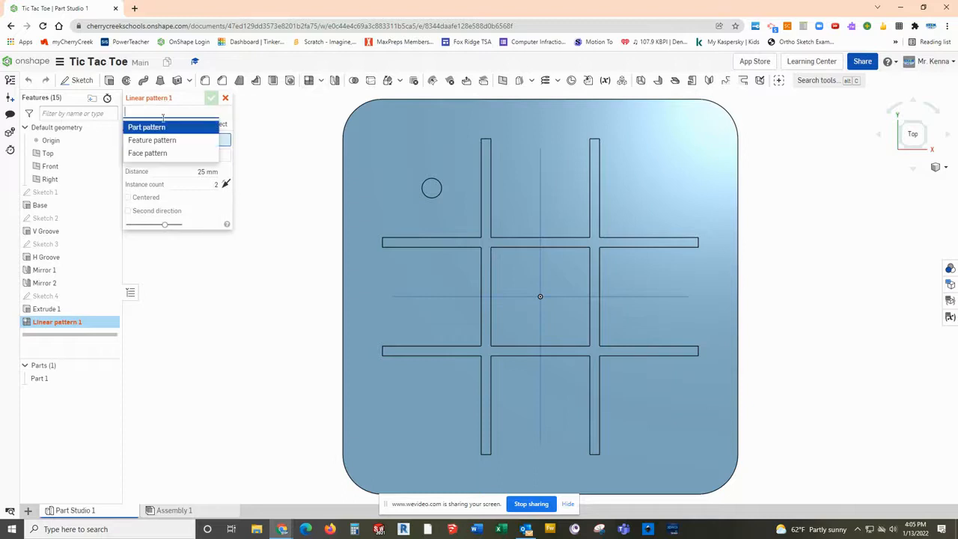
left_click(164, 142)
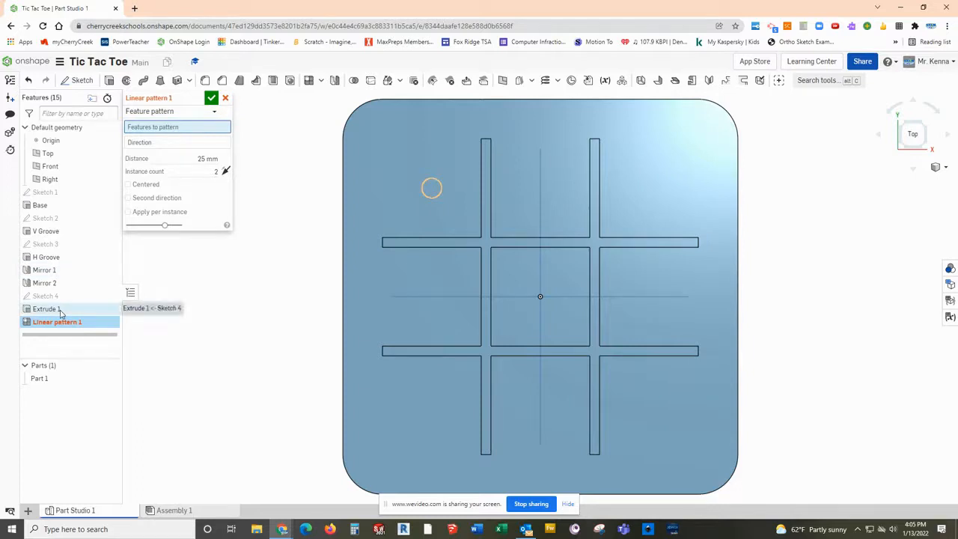
left_click(86, 309)
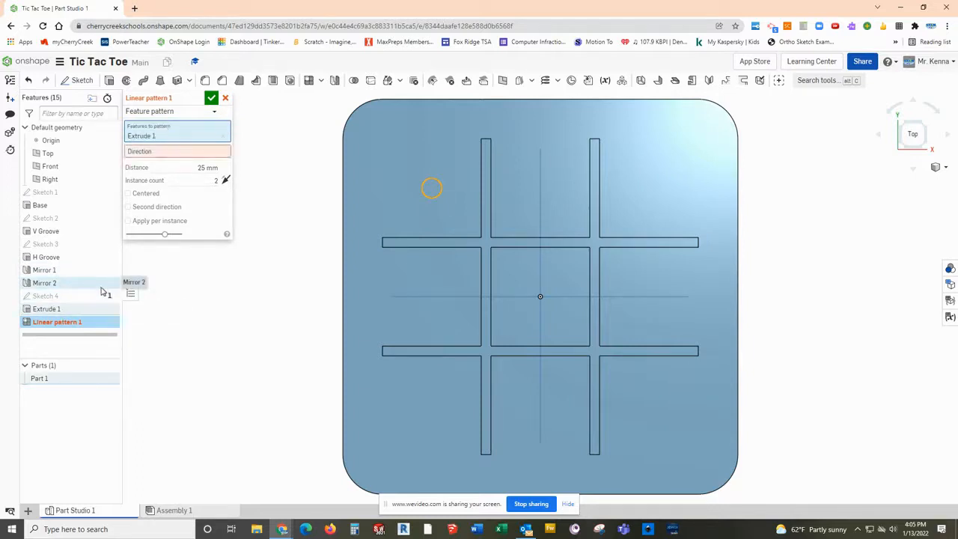
left_click(163, 153)
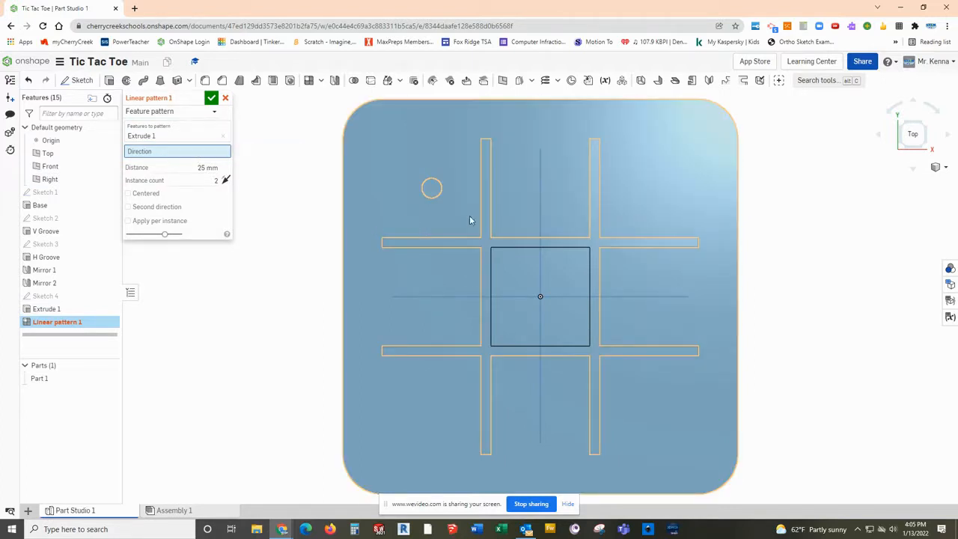
left_click(440, 239)
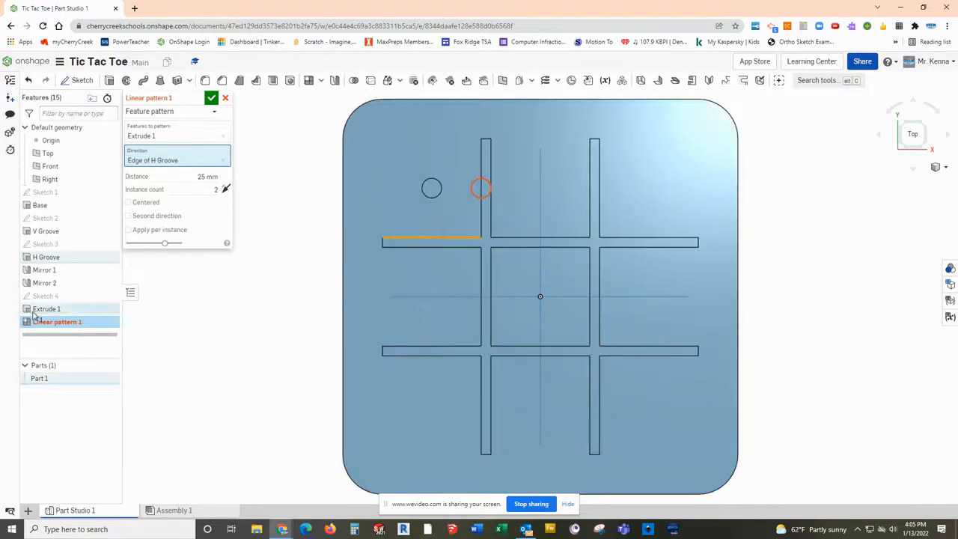
left_click(226, 190)
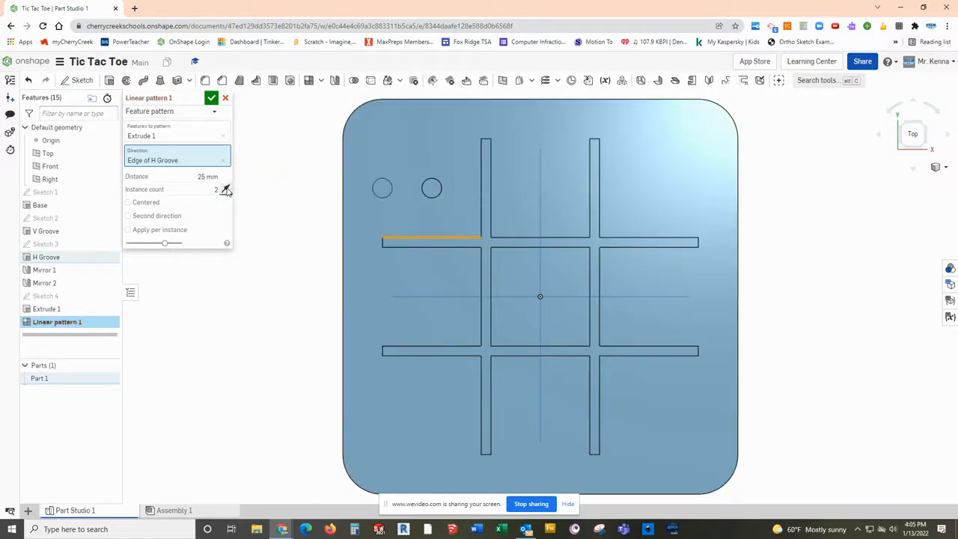
left_click(226, 190)
left_click(226, 190)
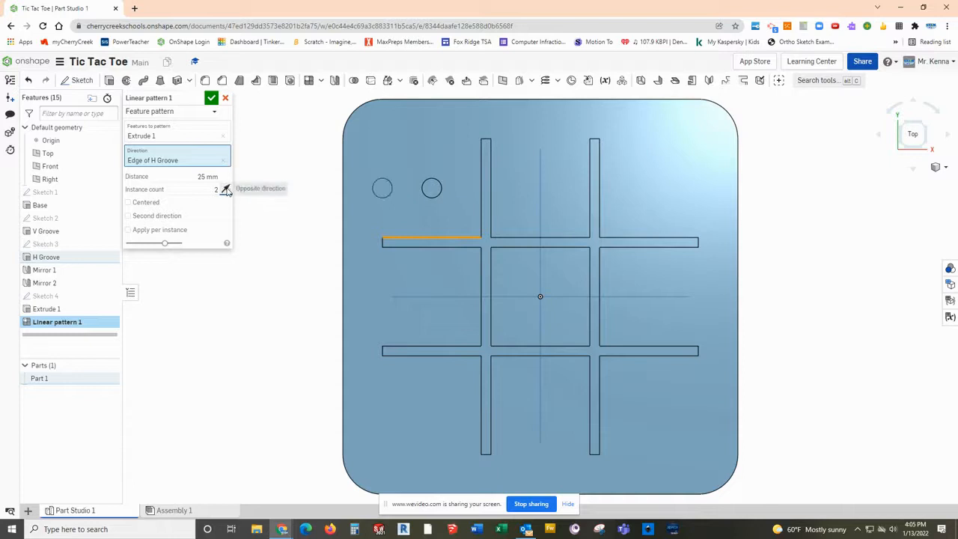
left_click(226, 190)
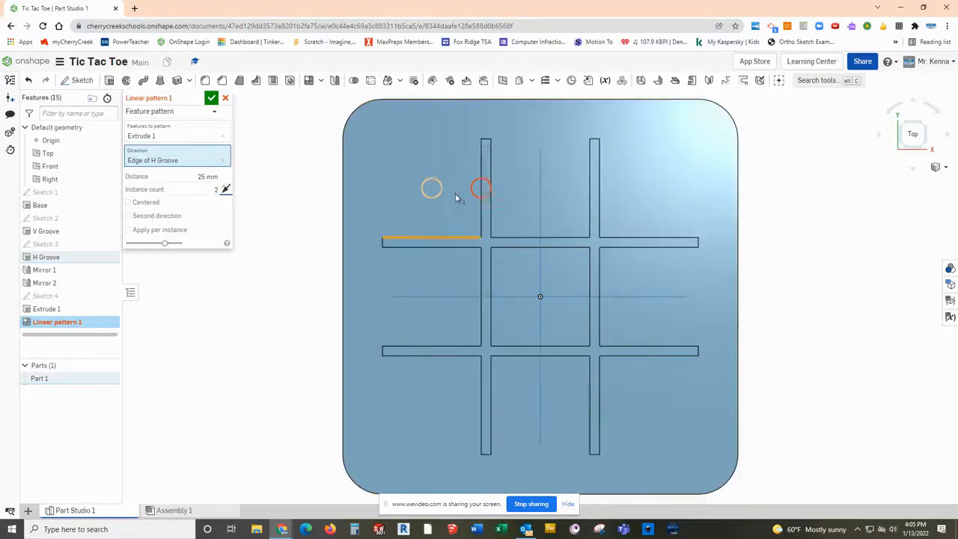
Set the pattern's first direction to a 55 mm distance with 3 instances.
left_click(208, 177)
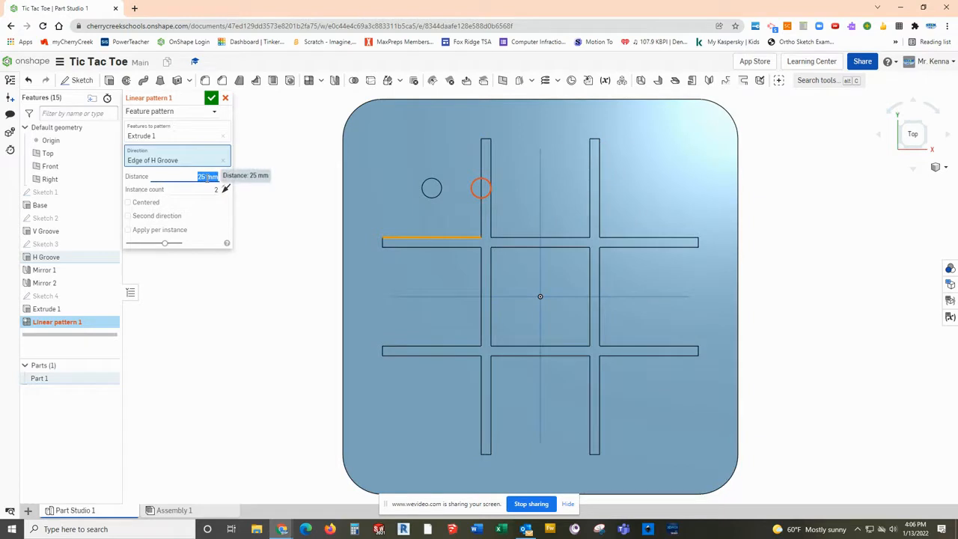
type("50")
key("Return")
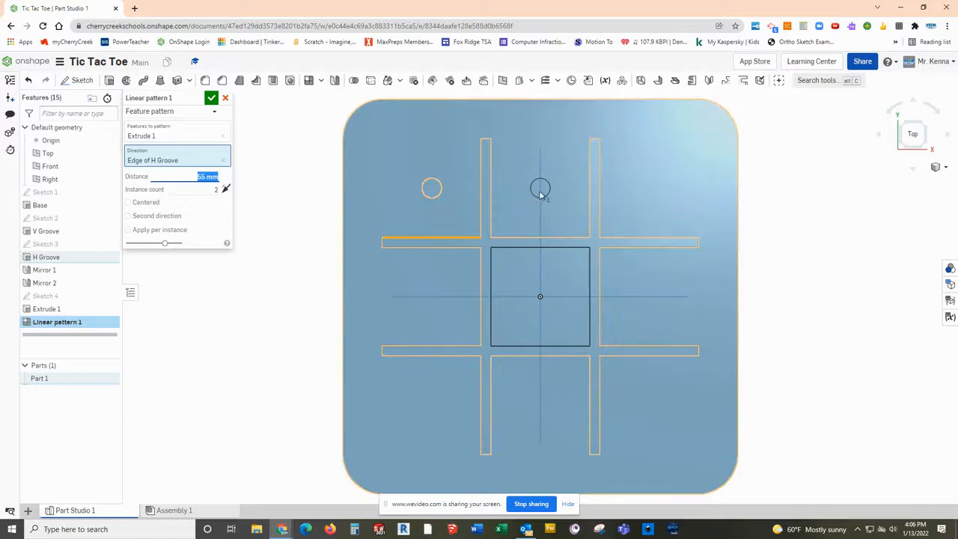
left_click(216, 190)
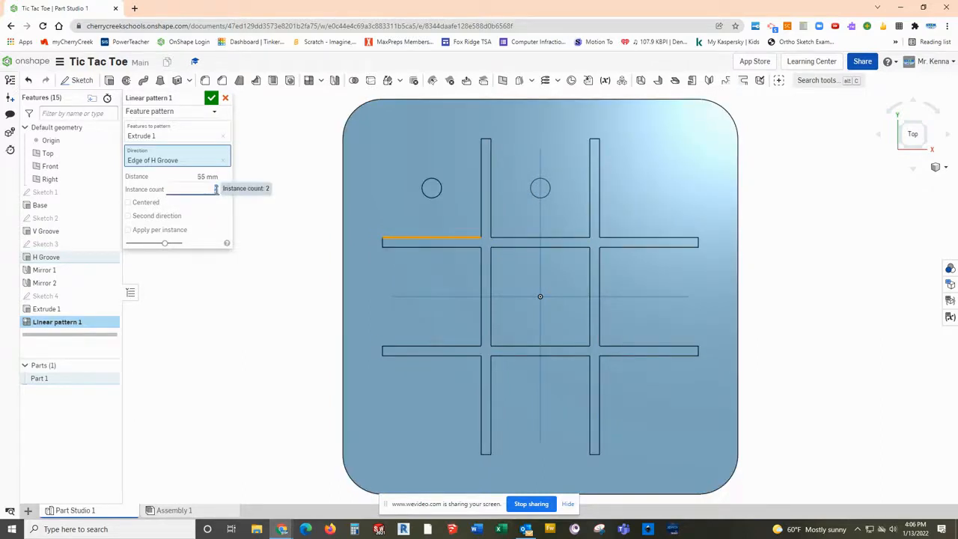
type("3")
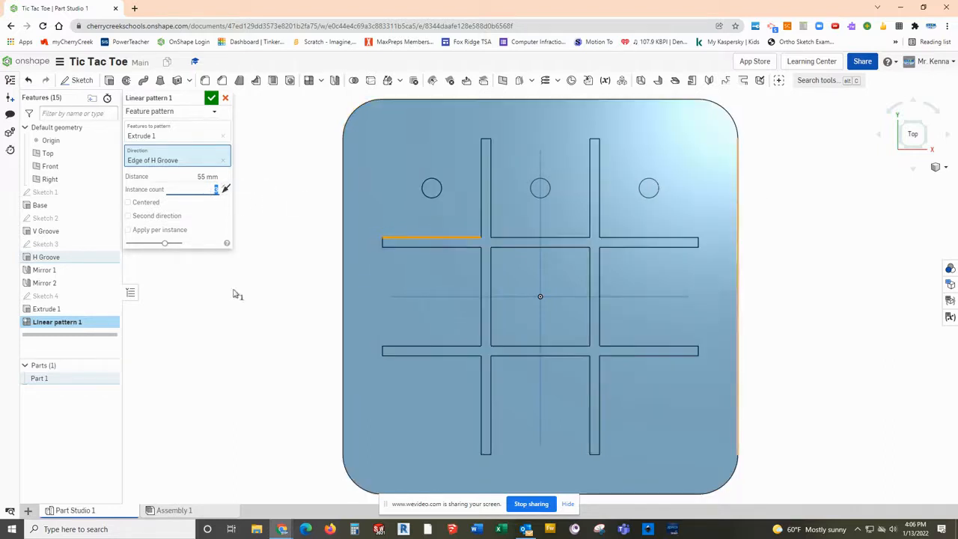
Add a second pattern direction along the left vertical groove's edge, with a 55 mm distance and 3 instances.
left_click(128, 216)
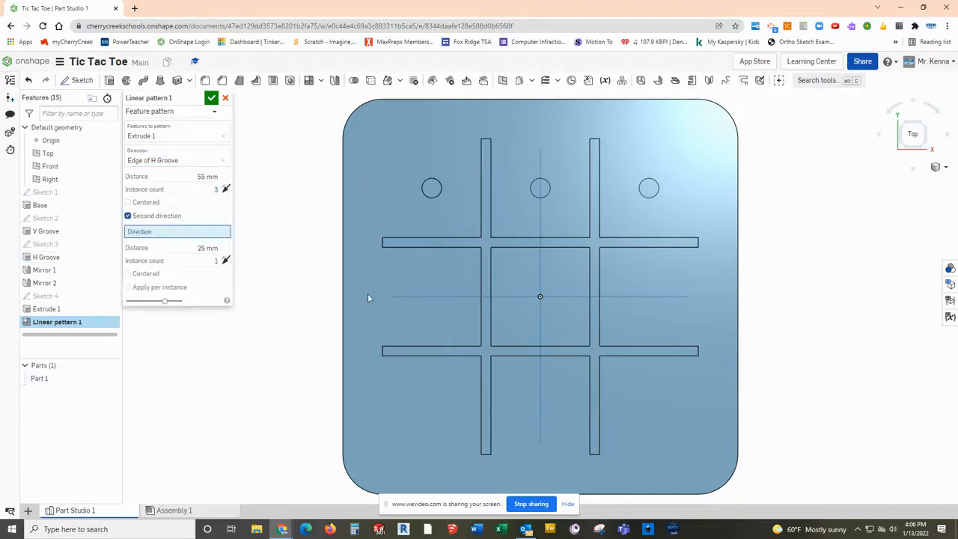
left_click(481, 277)
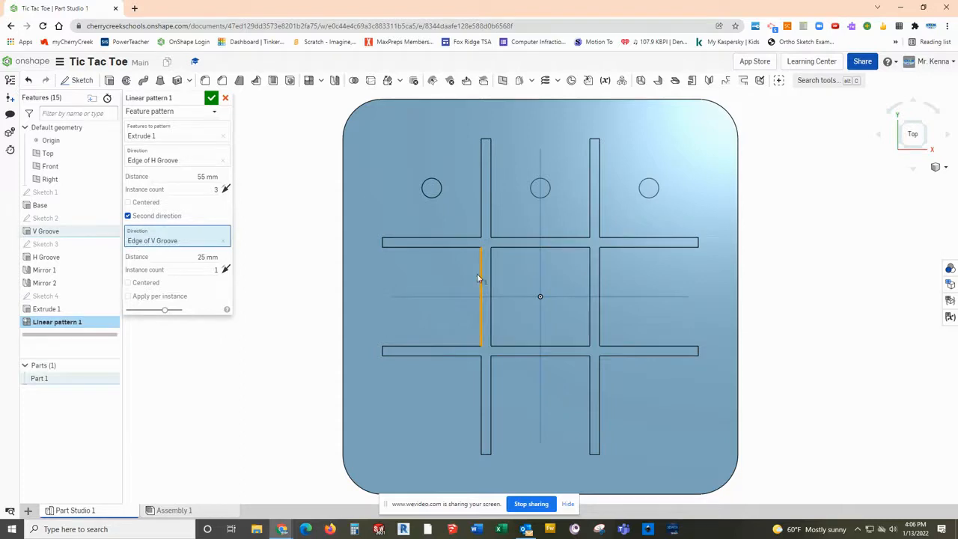
left_click(207, 258)
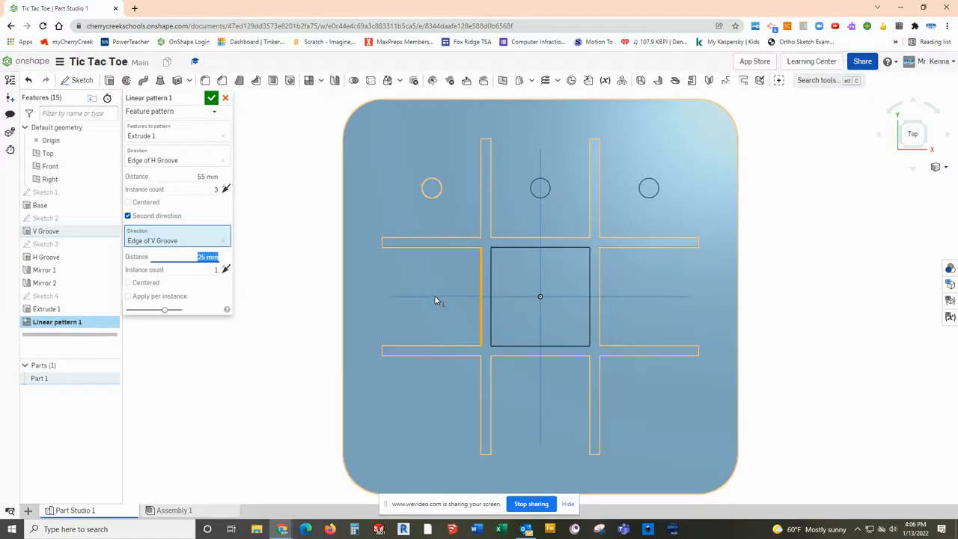
type("55")
key("Return")
left_click(210, 271)
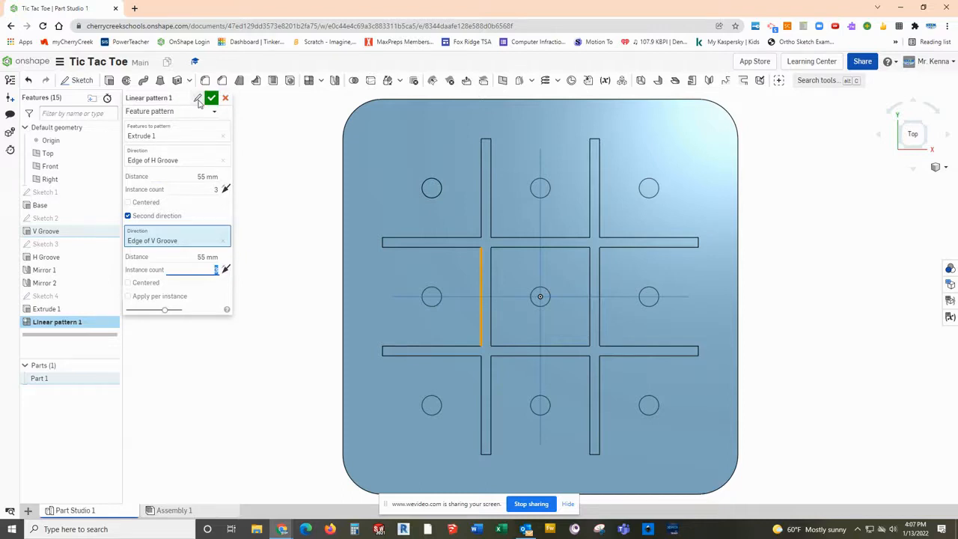
Name the linear pattern feature "Hole Patter" and accept it.
left_click(199, 98)
type("H")
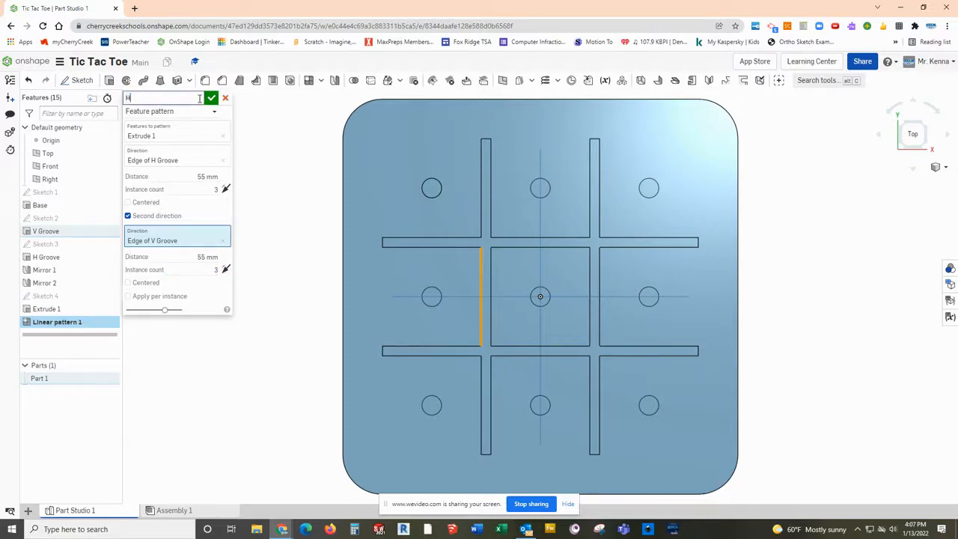
type("ole Patter")
left_click(212, 98)
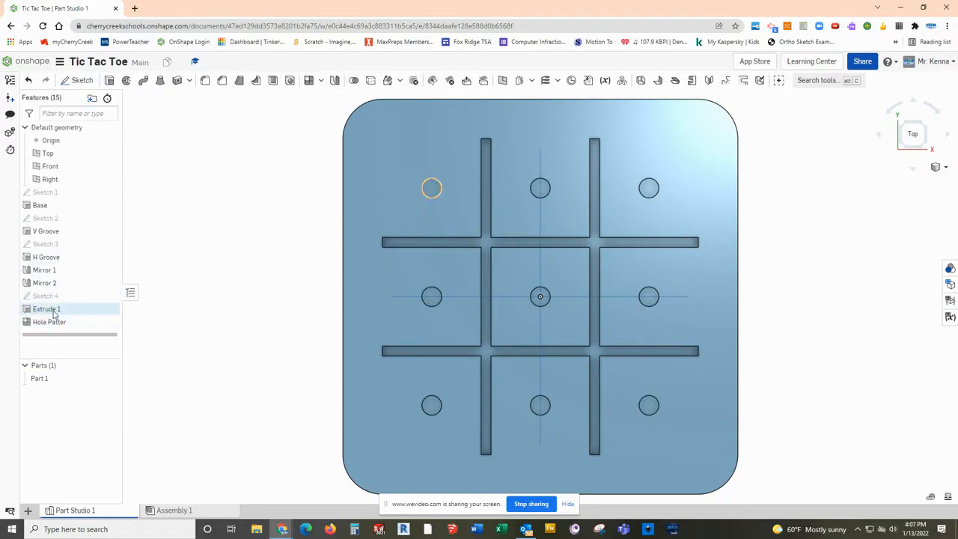
Rename the circle's cut extrude feature as "Hole" and accept it.
double_click(55, 311)
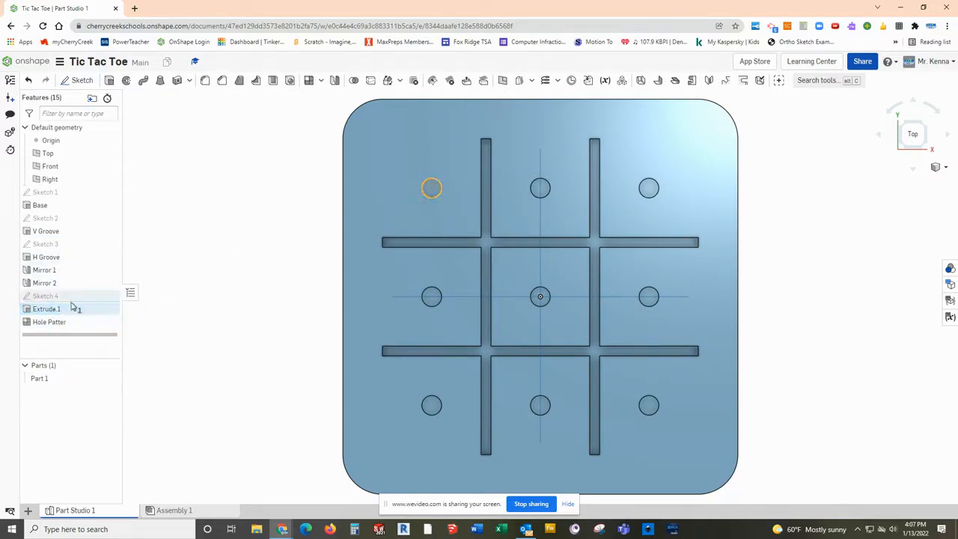
left_click(197, 98)
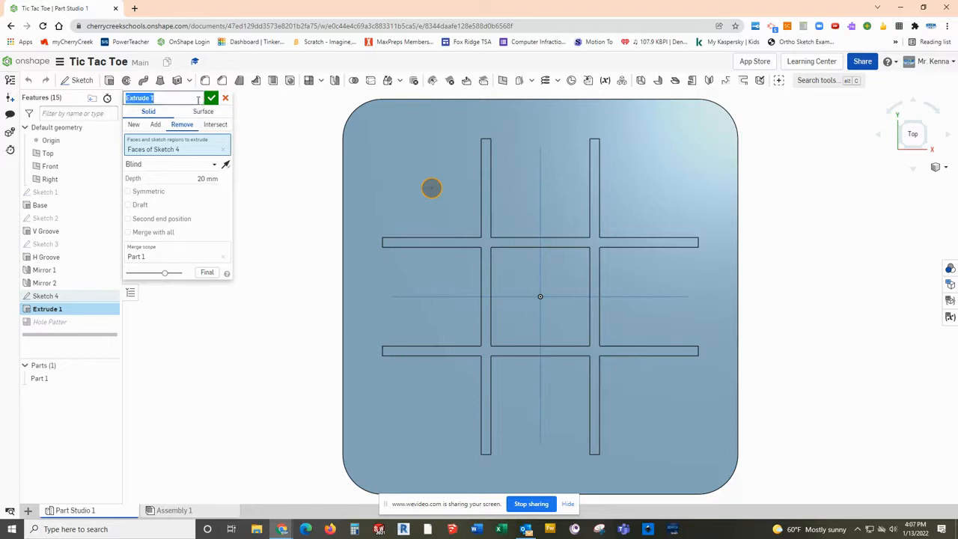
type("Hole")
key("Return")
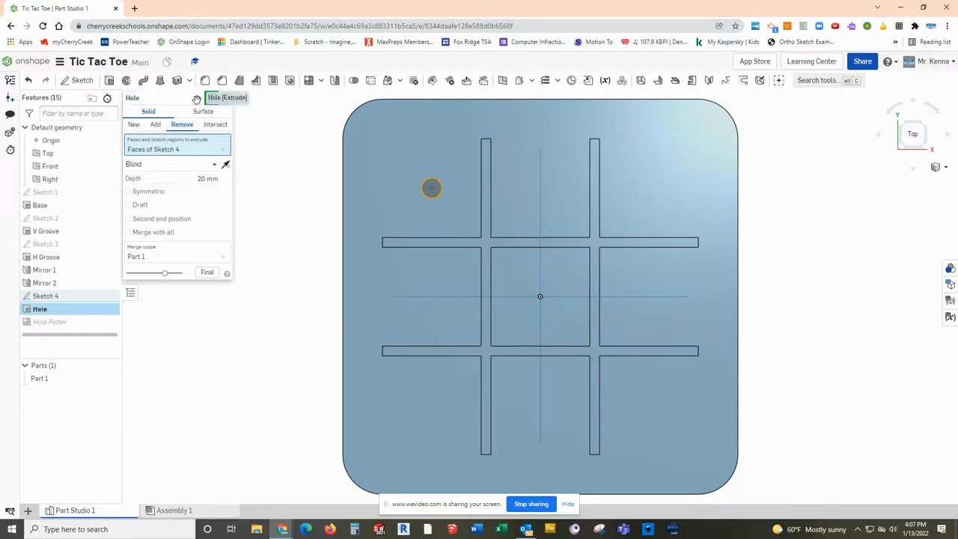
left_click(208, 97)
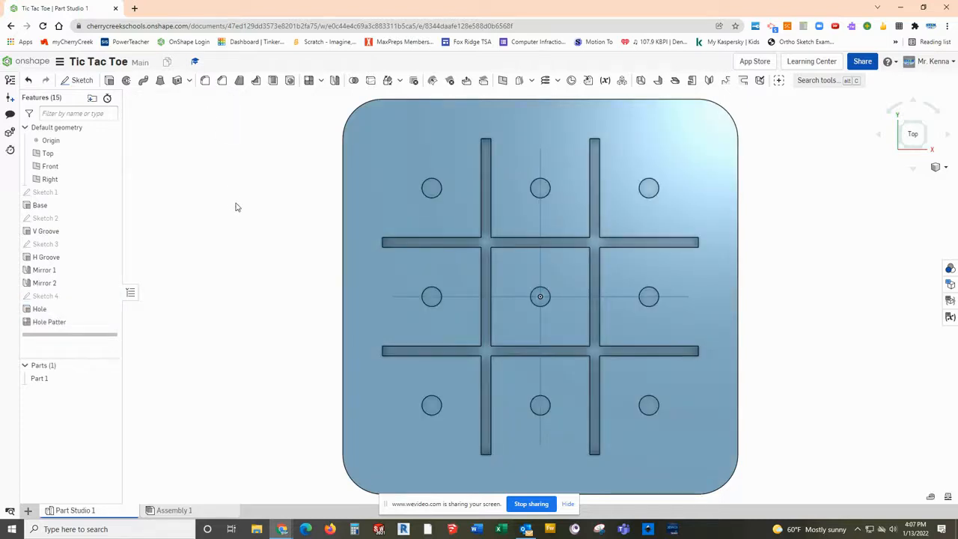
Rename the part as "Tic Tac Toe Board".
left_click(928, 147)
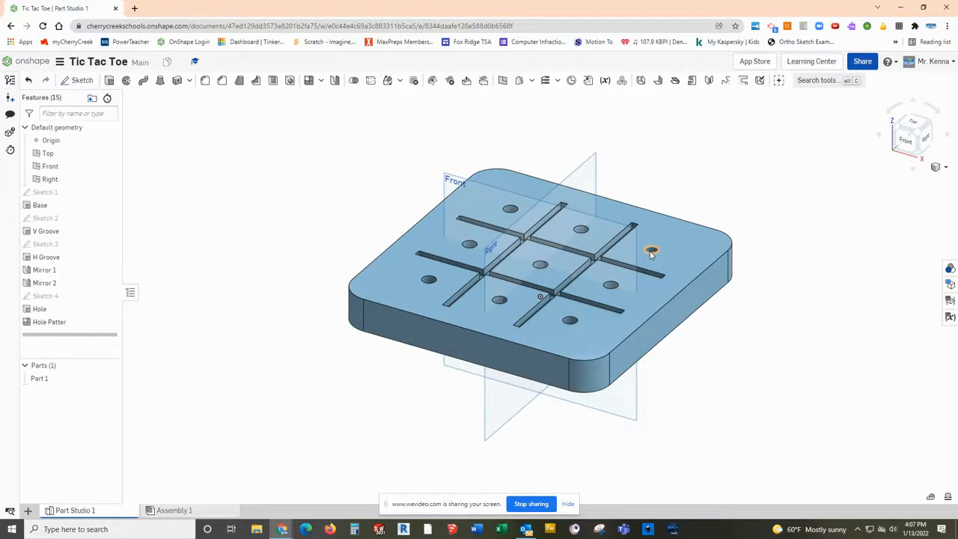
right_click(43, 380)
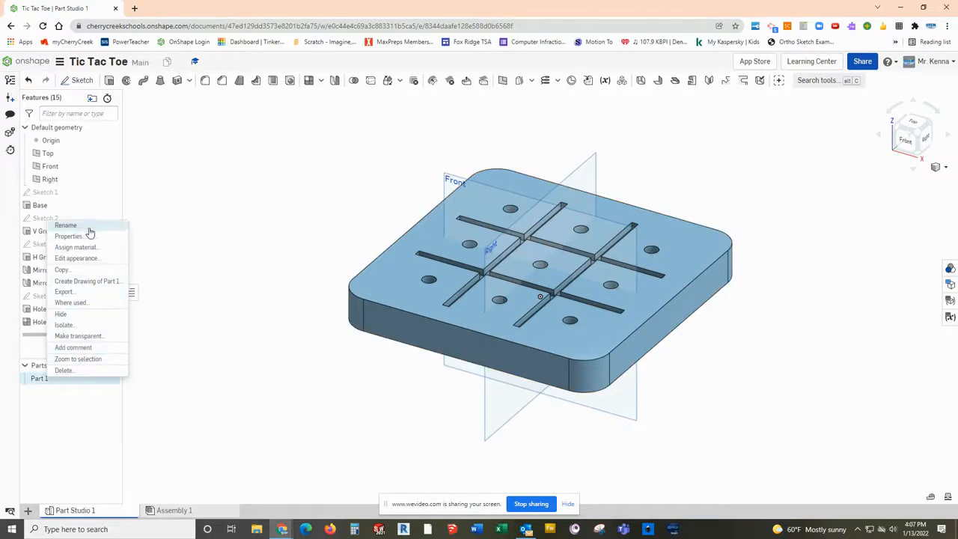
left_click(66, 226)
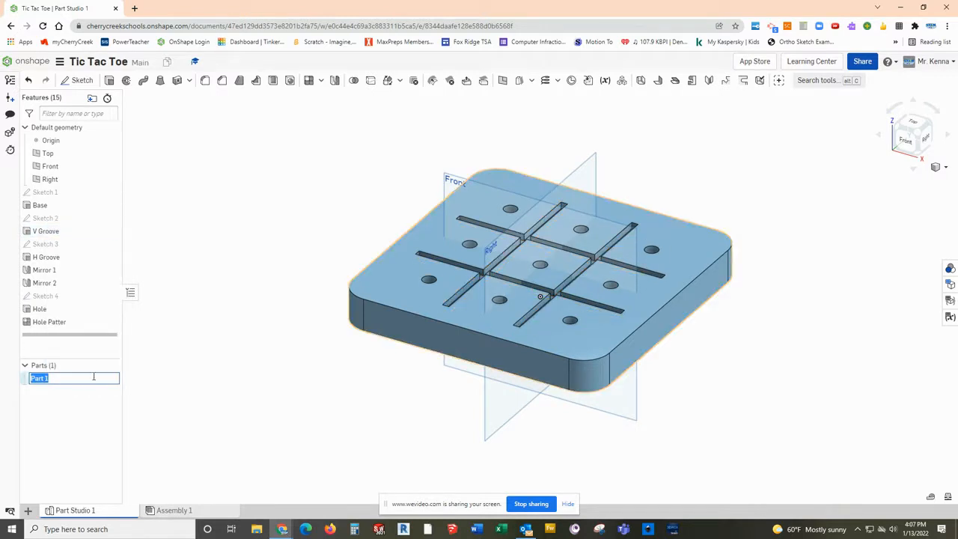
type("T")
key("Return")
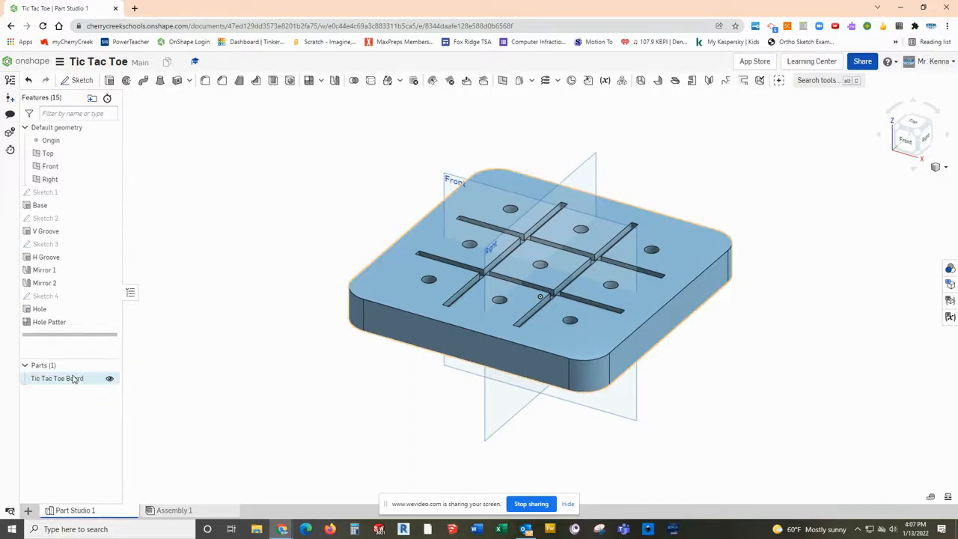
Open the material assignment for the Tic Tac Toe Board part and its list of Onshape Material Library materials.
right_click(74, 380)
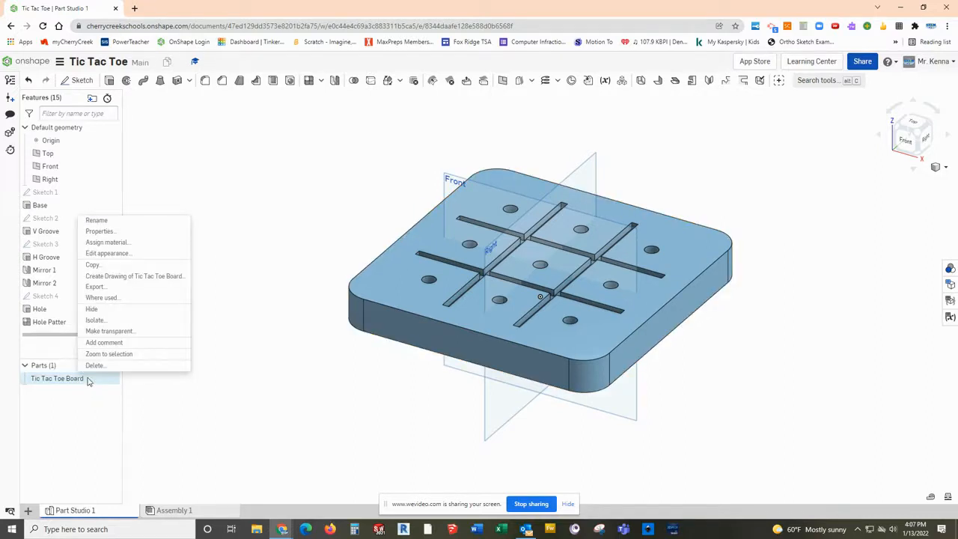
left_click(116, 242)
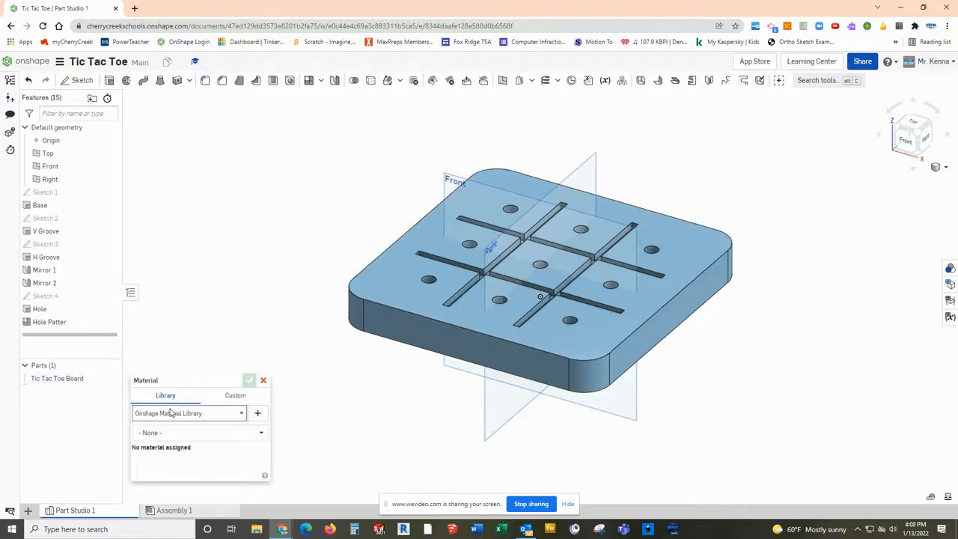
left_click(171, 432)
type("p")
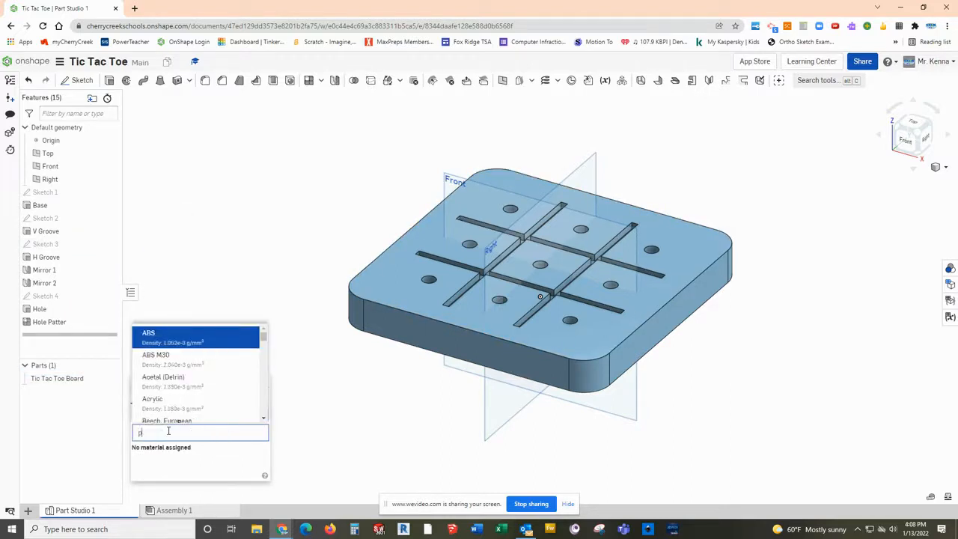
type("in")
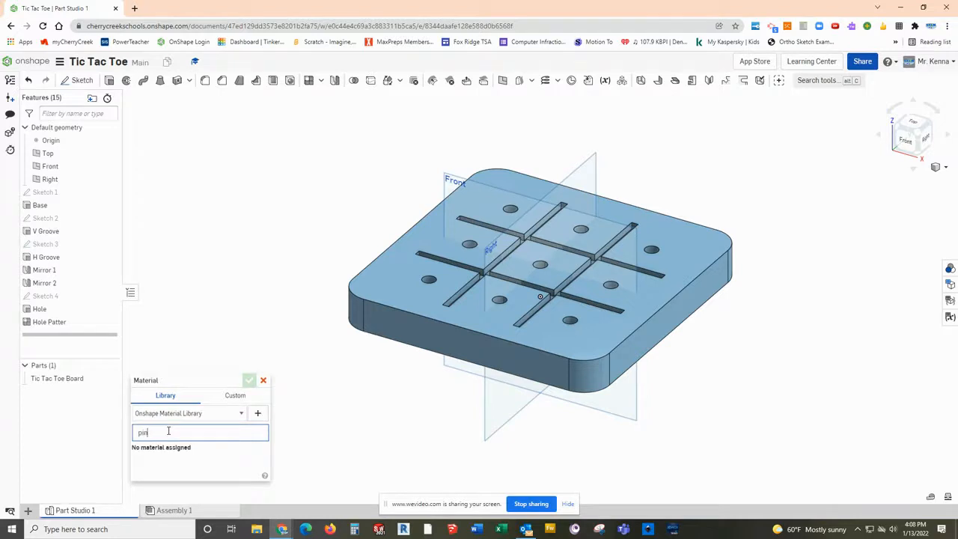
key("BackSpace")
key("BackSpace")
key("BackSpace")
Find "oak" in the material library, assign Oak, Red to the board and accept it.
type("o")
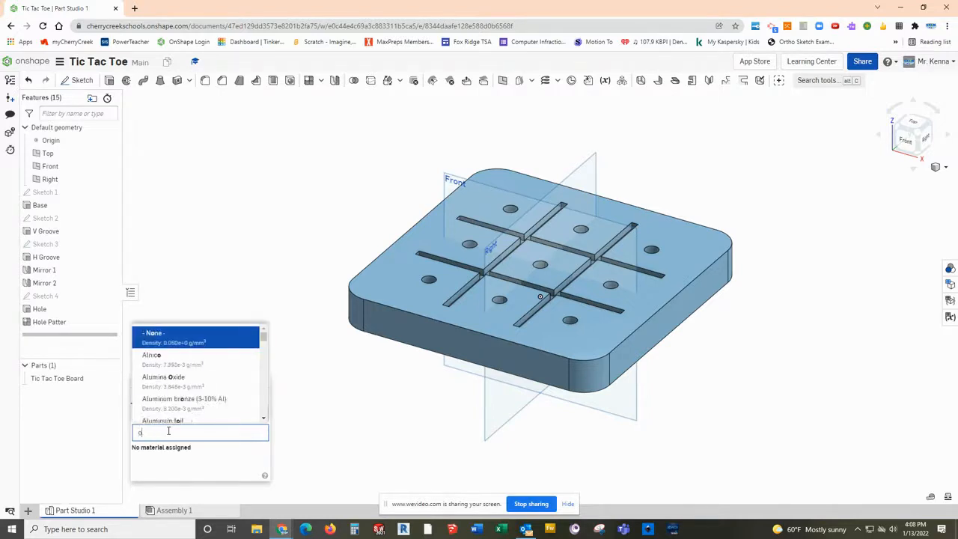
type("ak")
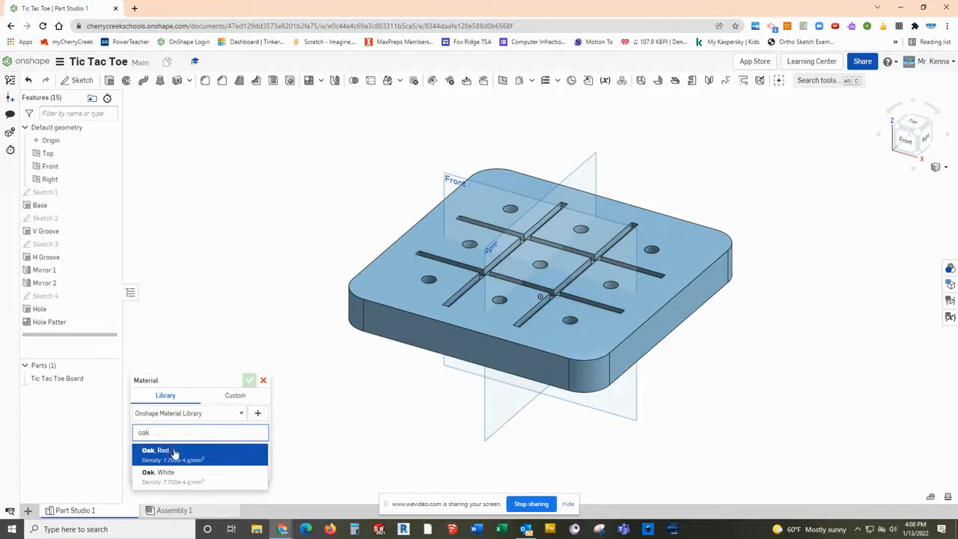
left_click(175, 453)
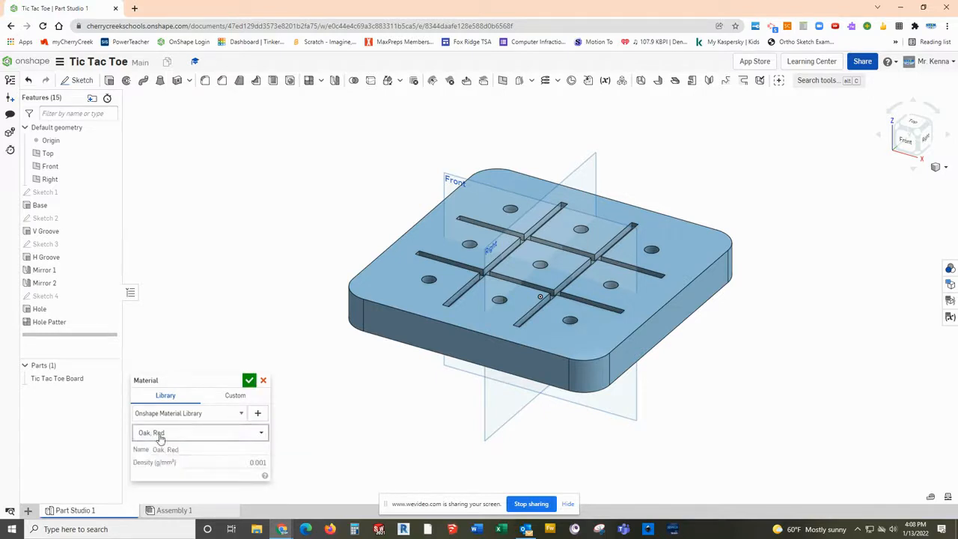
left_click(249, 382)
Change the Tic Tac Toe Board's appearance to the light tan palette colour F0DFAD and accept it.
right_click(75, 379)
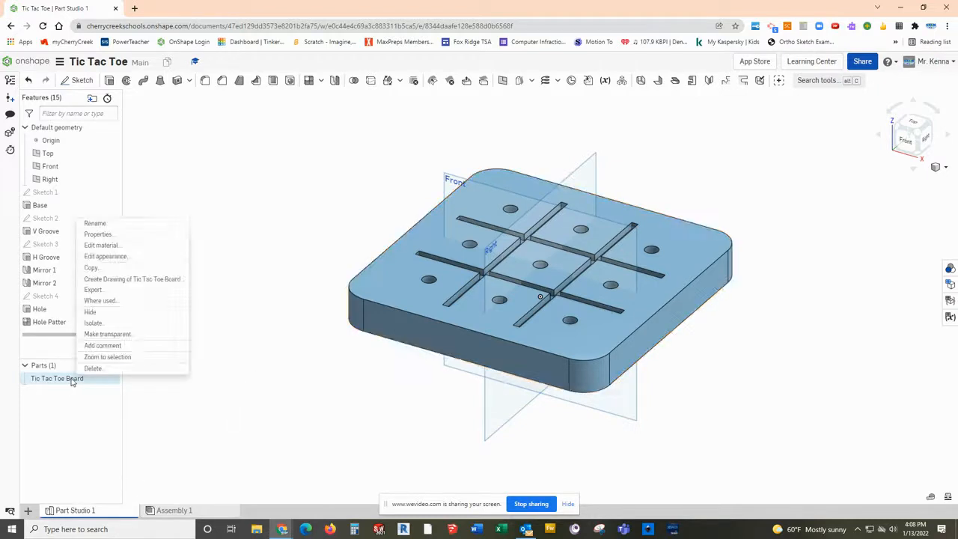
left_click(105, 257)
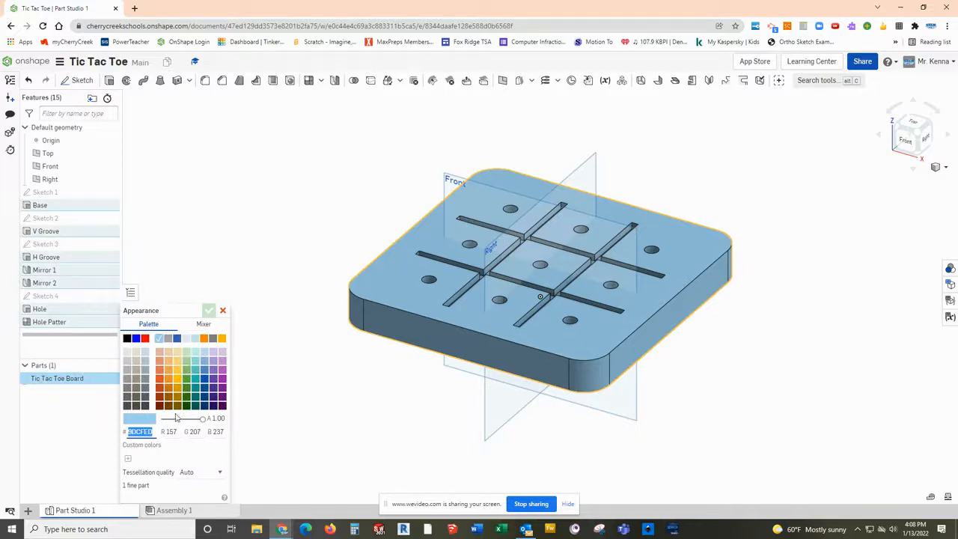
left_click(175, 355)
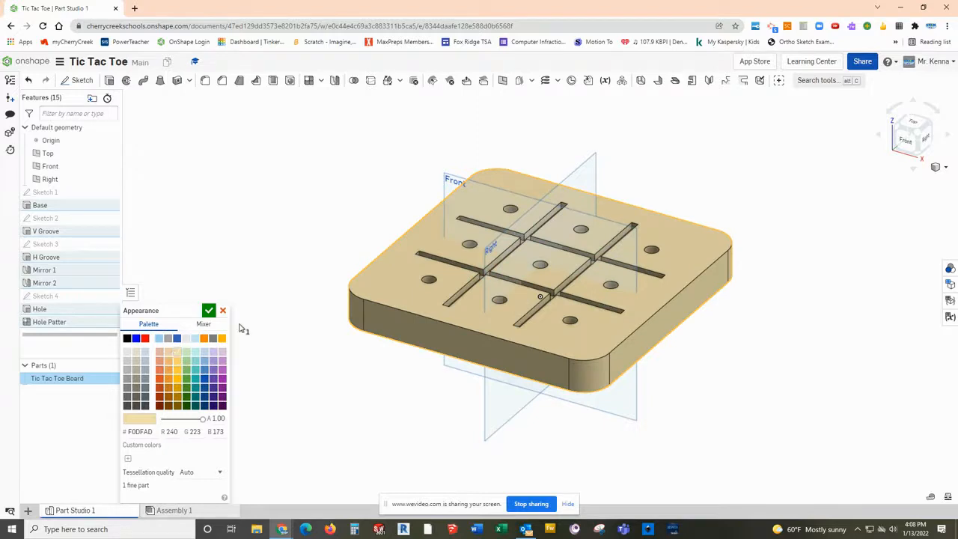
left_click(209, 310)
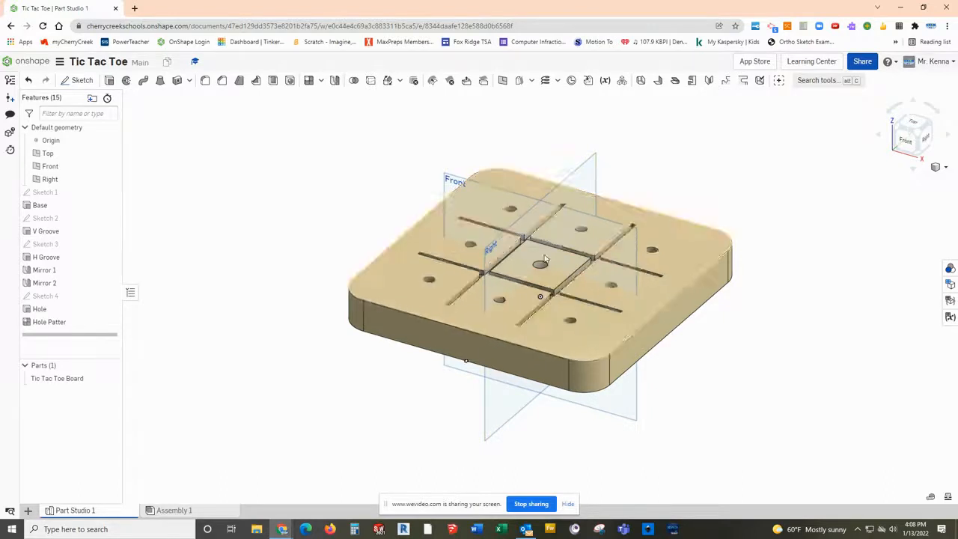
Hide the Top, Front and Right planes and the origin.
left_click(110, 153)
left_click(110, 166)
left_click(105, 179)
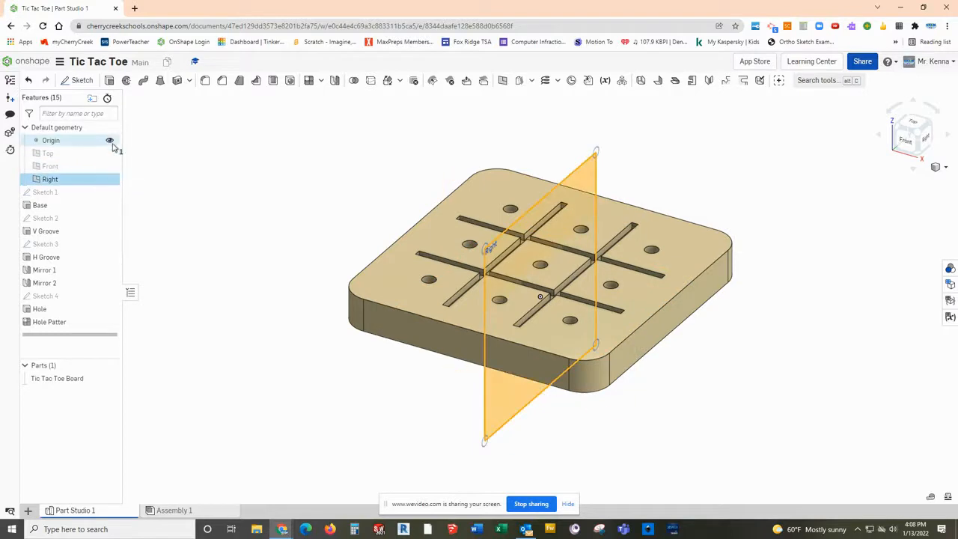
left_click(110, 140)
left_click(110, 179)
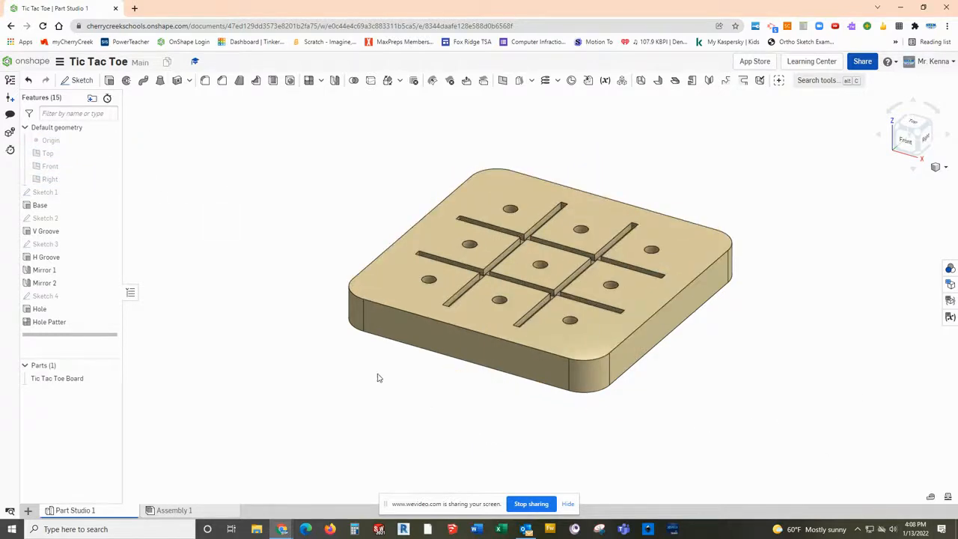
Examine the mass properties of the Tic Tac Toe Board part.
middle_click_drag(386, 380, 523, 384)
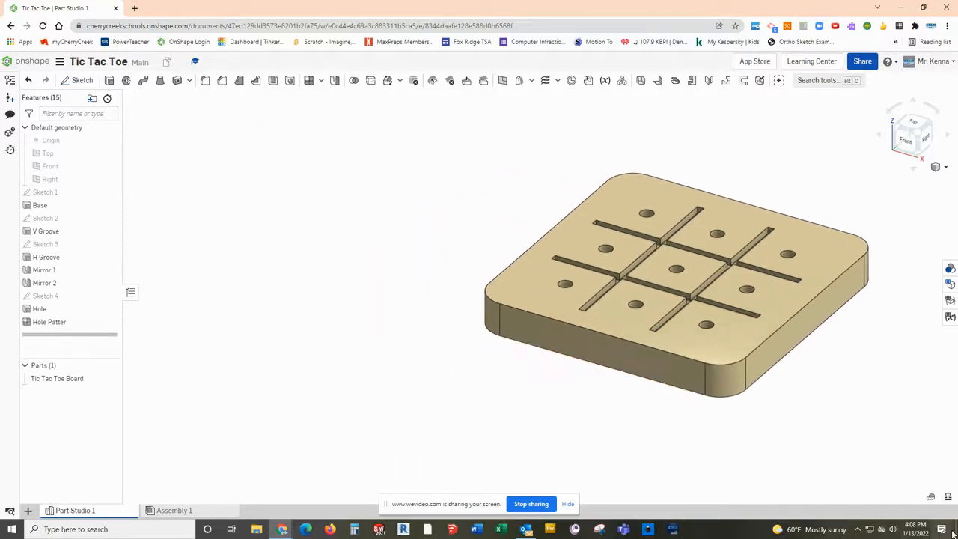
left_click(71, 378)
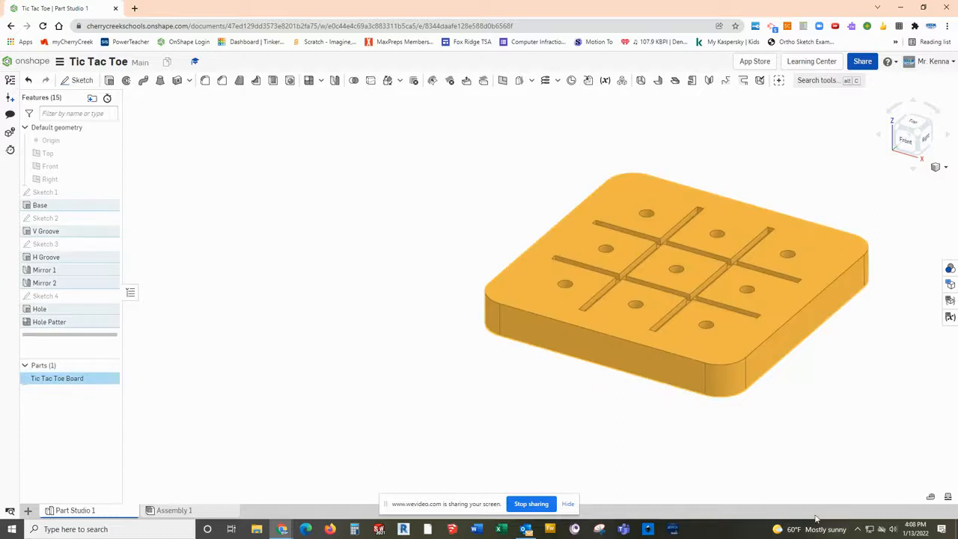
left_click(948, 497)
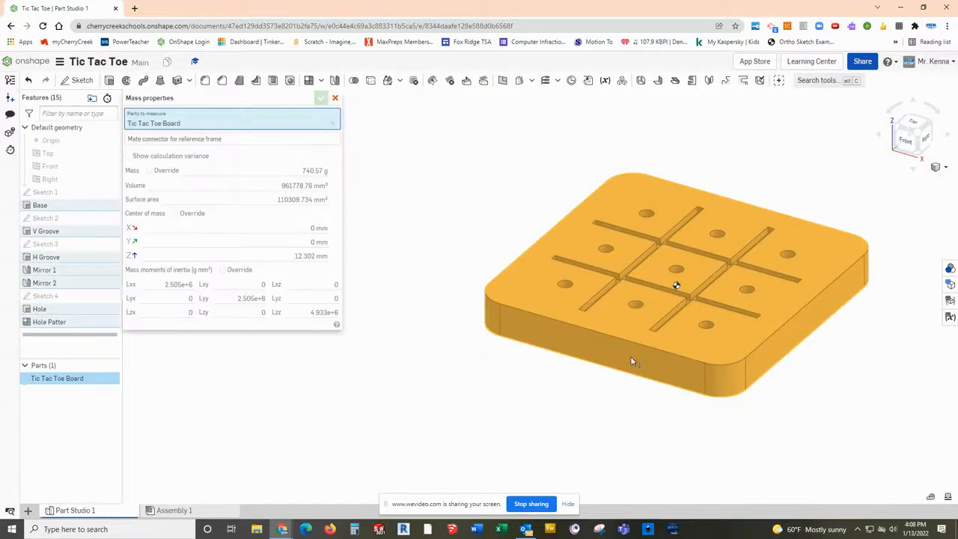